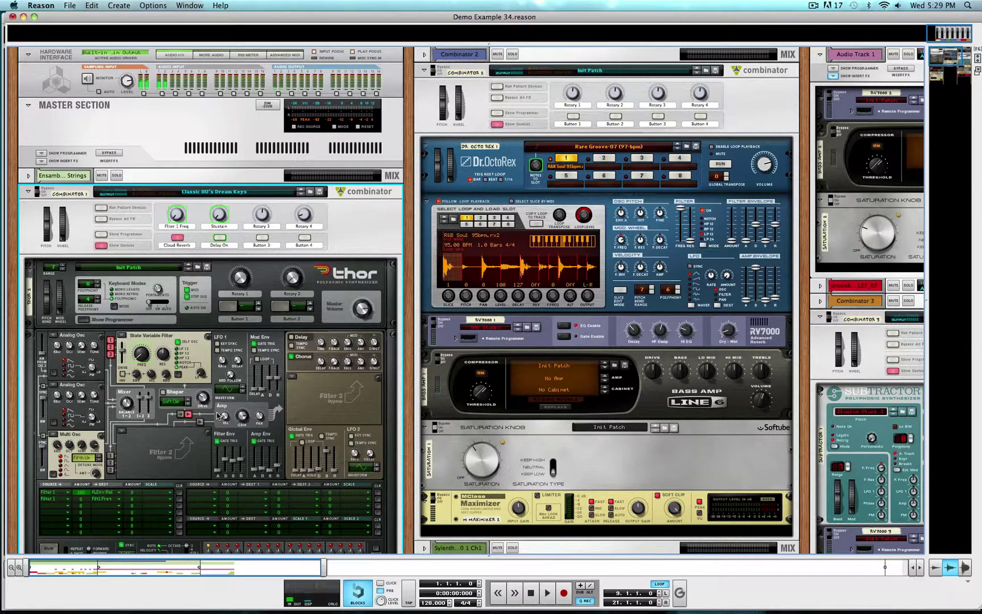
Scroll down through Thor, RV7000, Bass Amp, Scream 4, Saturation Knob, MClass EQ and Maximizer, then back up
{"action": "scroll", "coordinate": [147, 397], "scroll_direction": "down", "scroll_amount": 3}
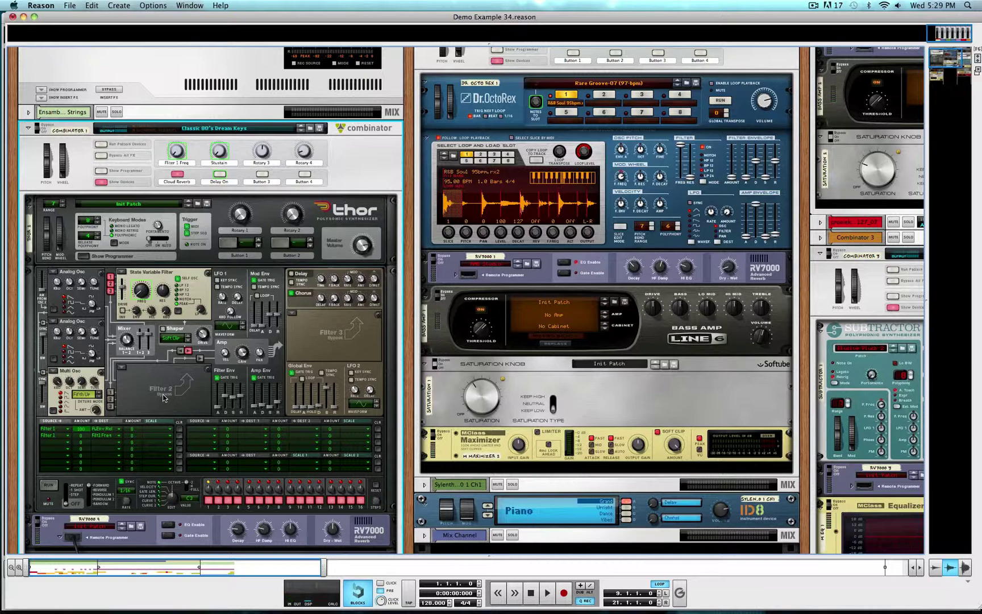
{"action": "scroll", "coordinate": [163, 397], "scroll_direction": "down", "scroll_amount": 2}
{"action": "scroll", "coordinate": [204, 407], "scroll_direction": "down", "scroll_amount": 2}
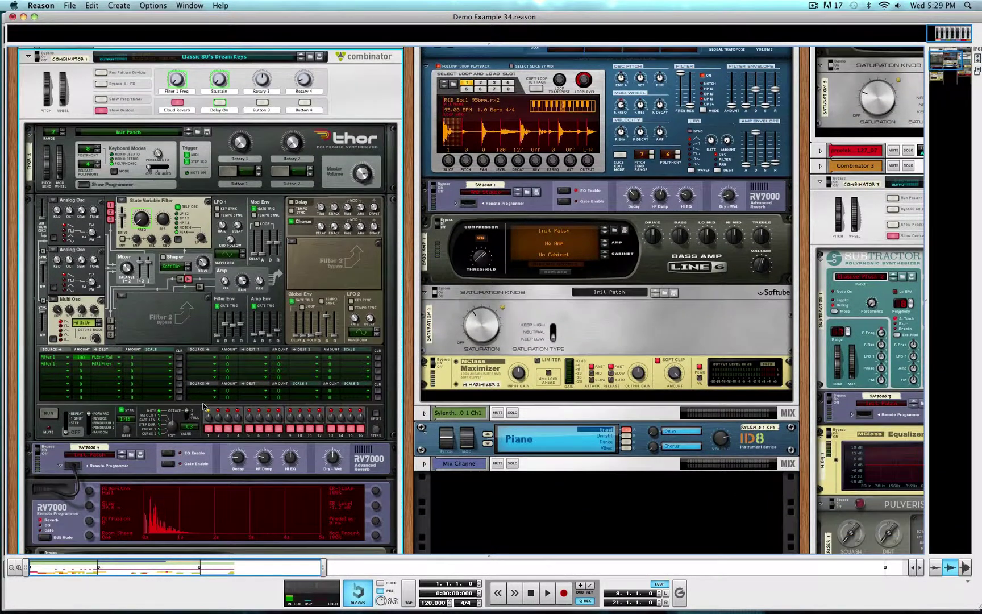
{"action": "scroll", "coordinate": [204, 406], "scroll_direction": "down", "scroll_amount": 5}
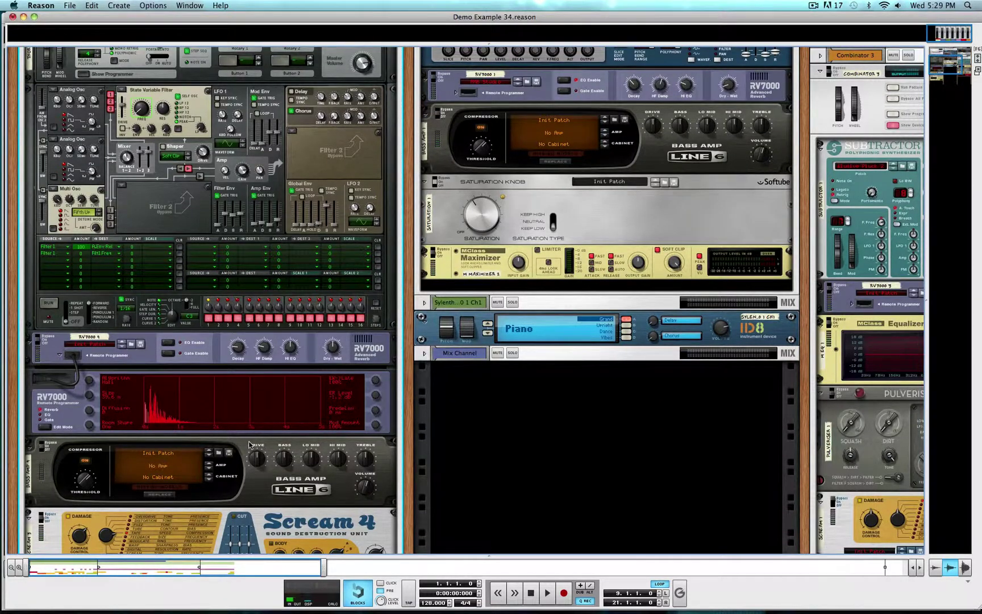
{"action": "scroll", "coordinate": [250, 444], "scroll_direction": "down", "scroll_amount": 9}
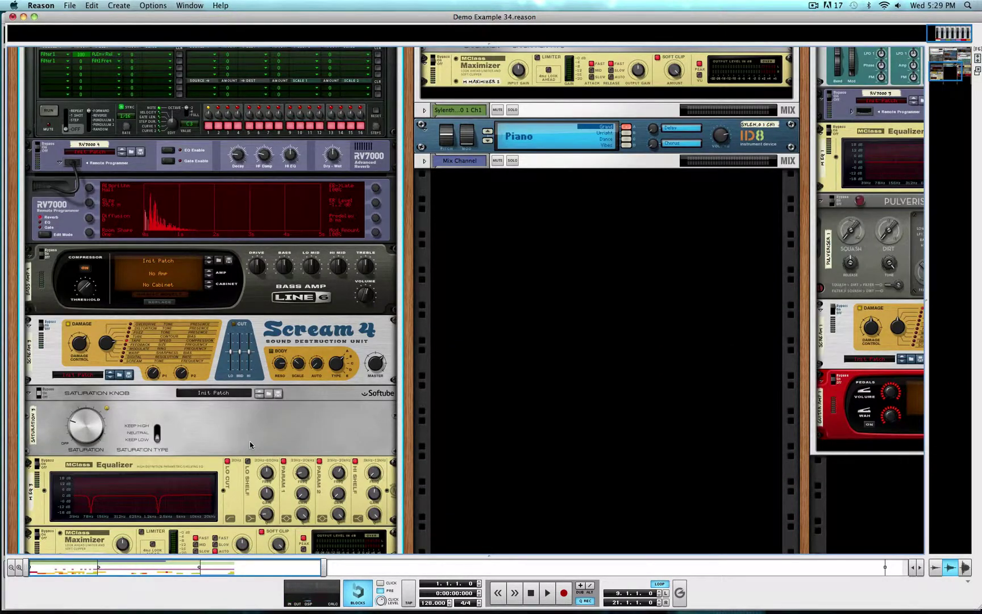
{"action": "scroll", "coordinate": [250, 443], "scroll_direction": "up", "scroll_amount": 17}
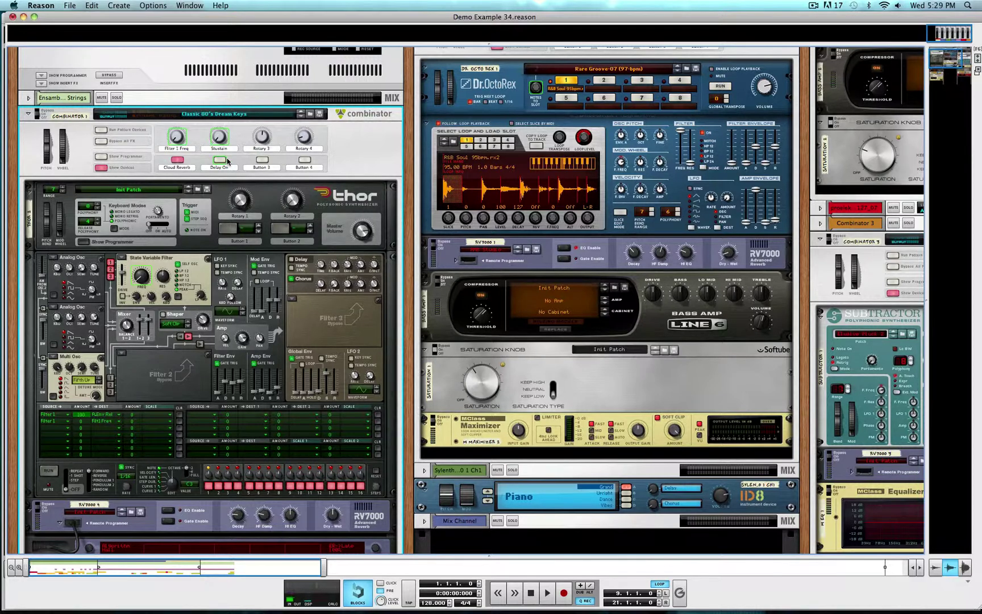
{"action": "scroll", "coordinate": [228, 161], "scroll_direction": "up", "scroll_amount": 1}
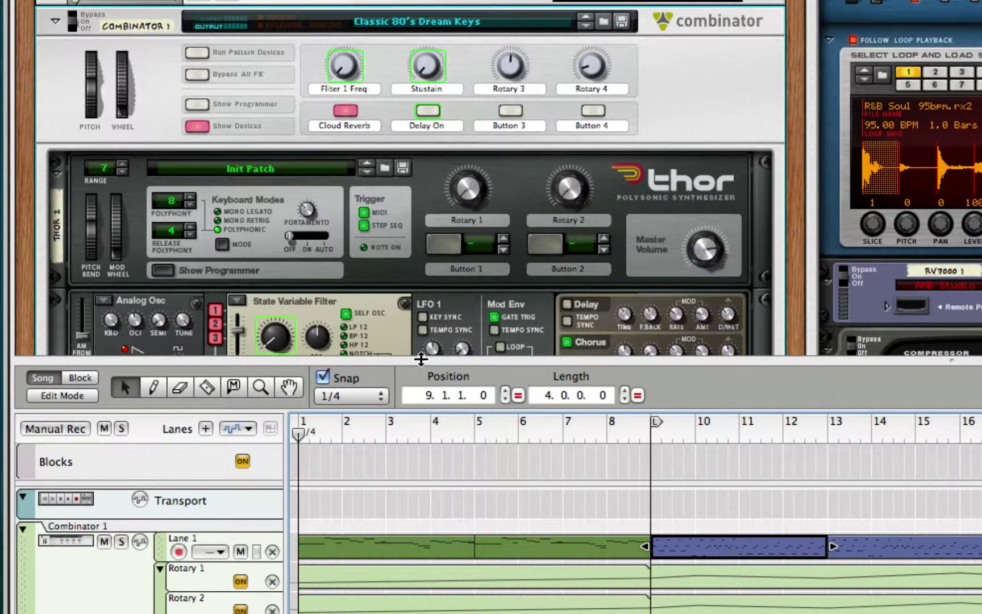
Collapse the sequencer and play the patch while scrolling down toward Thor's effects
{"action": "left_click_drag", "start_coordinate": [419, 353], "coordinate": [418, 611]}
{"action": "key", "text": "space"}
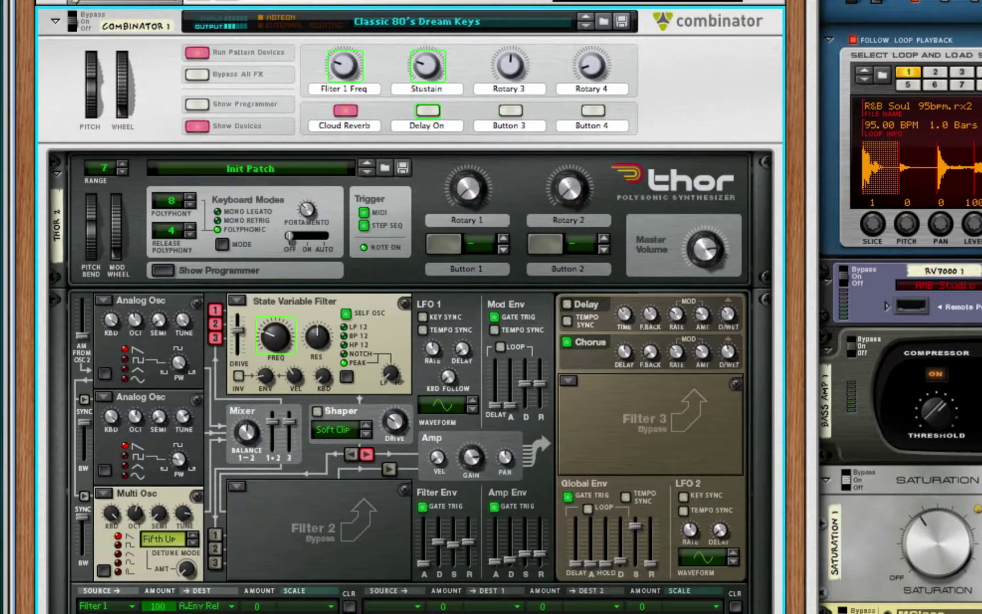
{"action": "scroll", "coordinate": [409, 341], "scroll_direction": "down", "scroll_amount": 5}
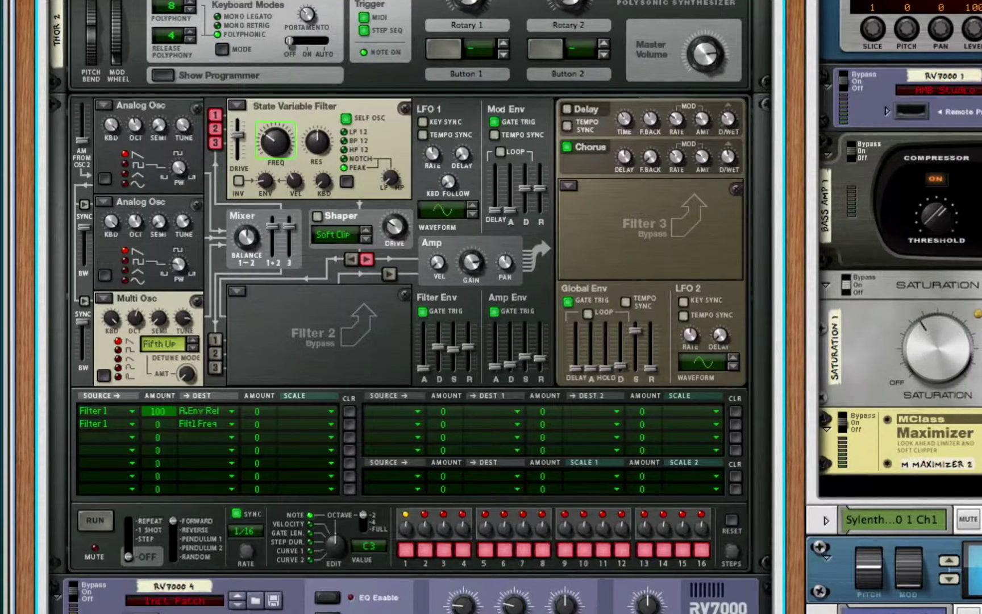
{"action": "scroll", "coordinate": [409, 307], "scroll_direction": "down", "scroll_amount": 2}
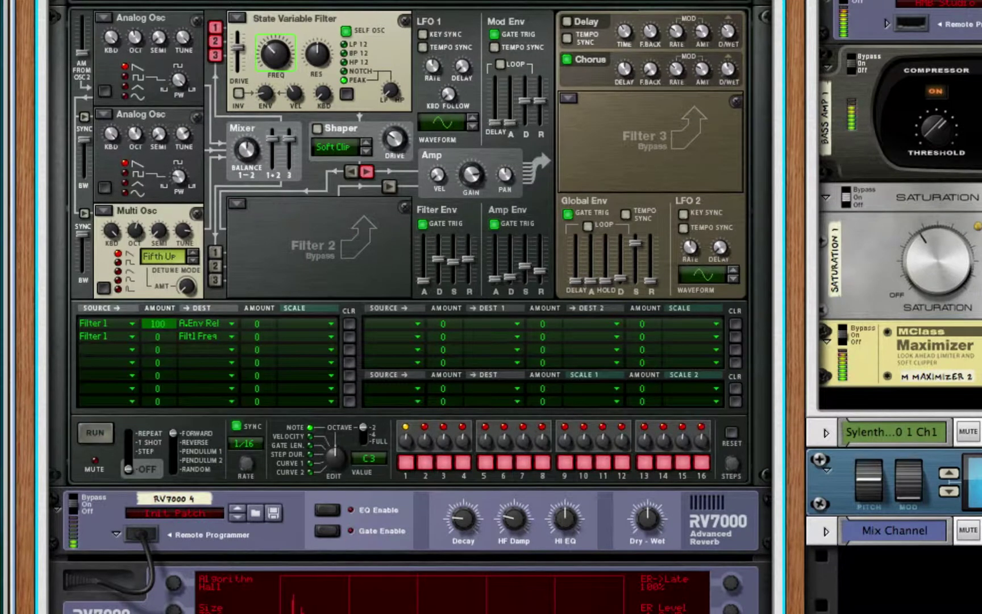
{"action": "scroll", "coordinate": [409, 306], "scroll_direction": "down", "scroll_amount": 1}
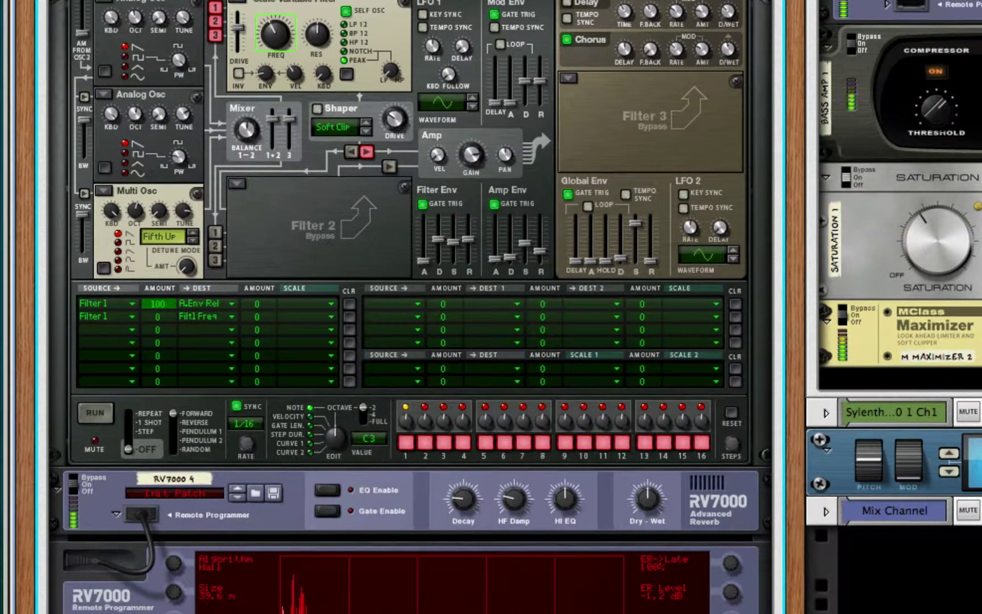
{"action": "scroll", "coordinate": [409, 307], "scroll_direction": "down", "scroll_amount": 1}
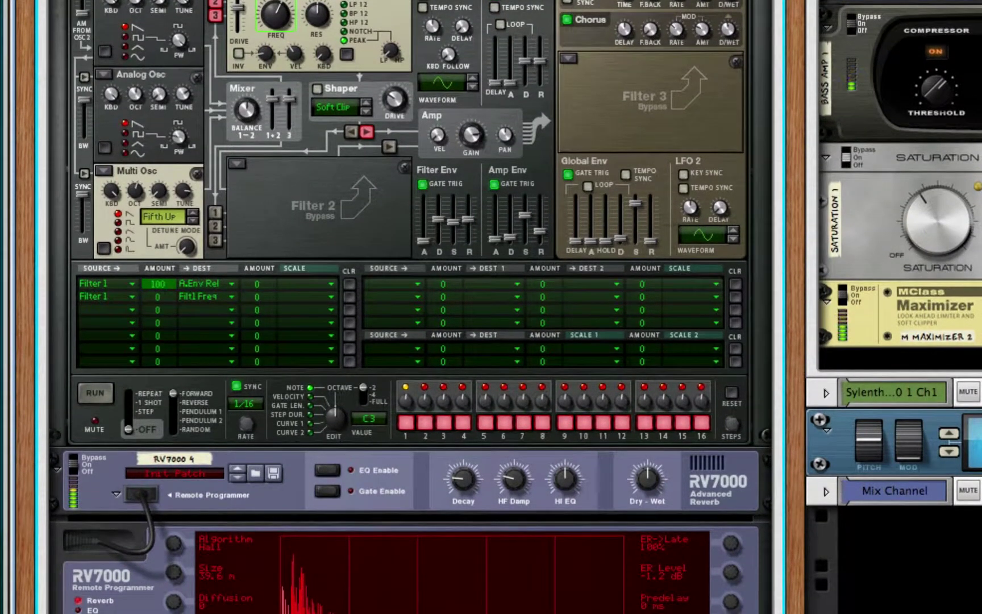
{"action": "scroll", "coordinate": [409, 307], "scroll_direction": "down", "scroll_amount": 2}
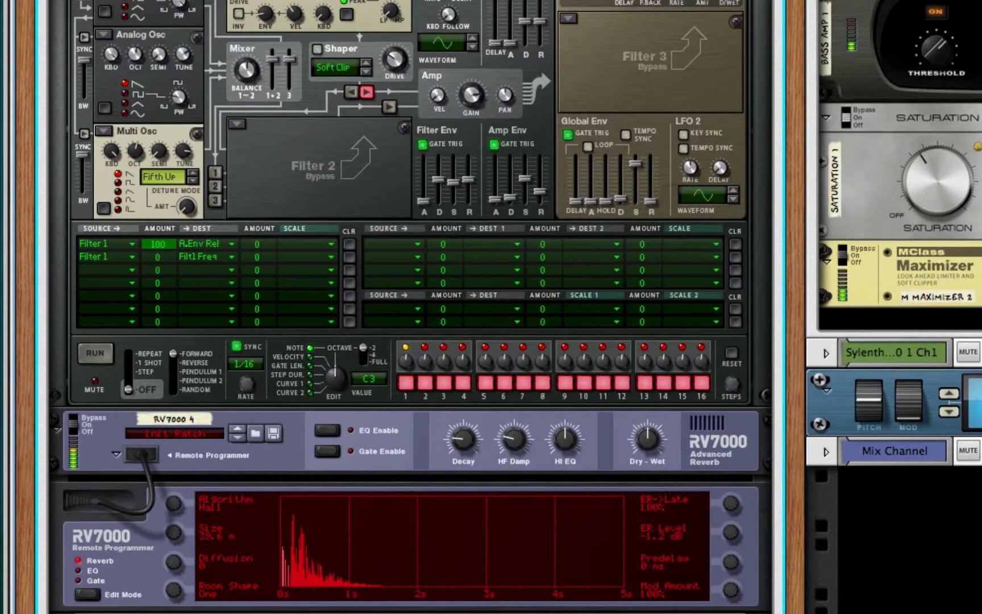
{"action": "scroll", "coordinate": [409, 307], "scroll_direction": "down", "scroll_amount": 5}
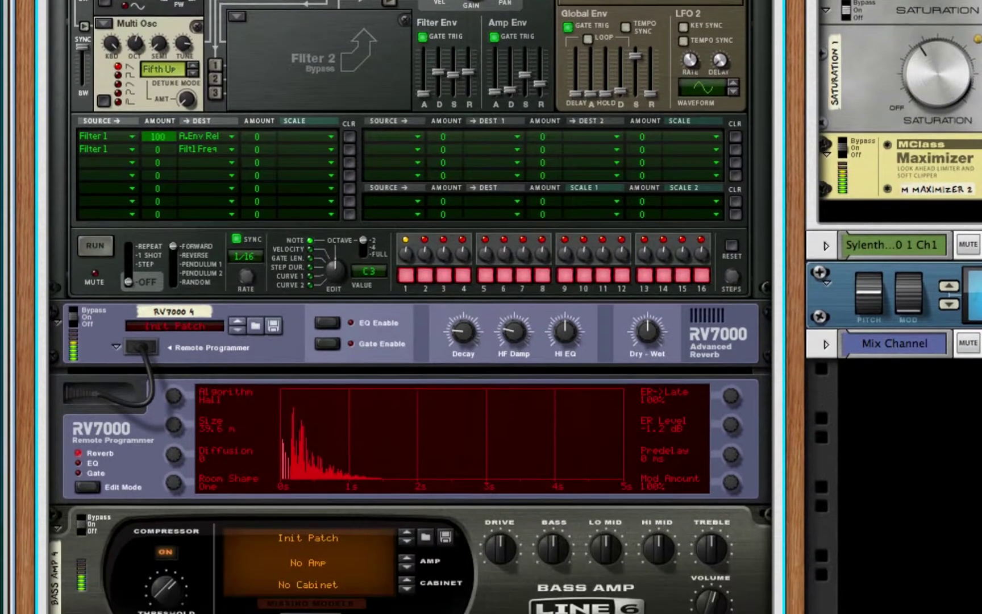
{"action": "scroll", "coordinate": [409, 306], "scroll_direction": "down", "scroll_amount": 2}
{"action": "scroll", "coordinate": [409, 307], "scroll_direction": "down", "scroll_amount": 1}
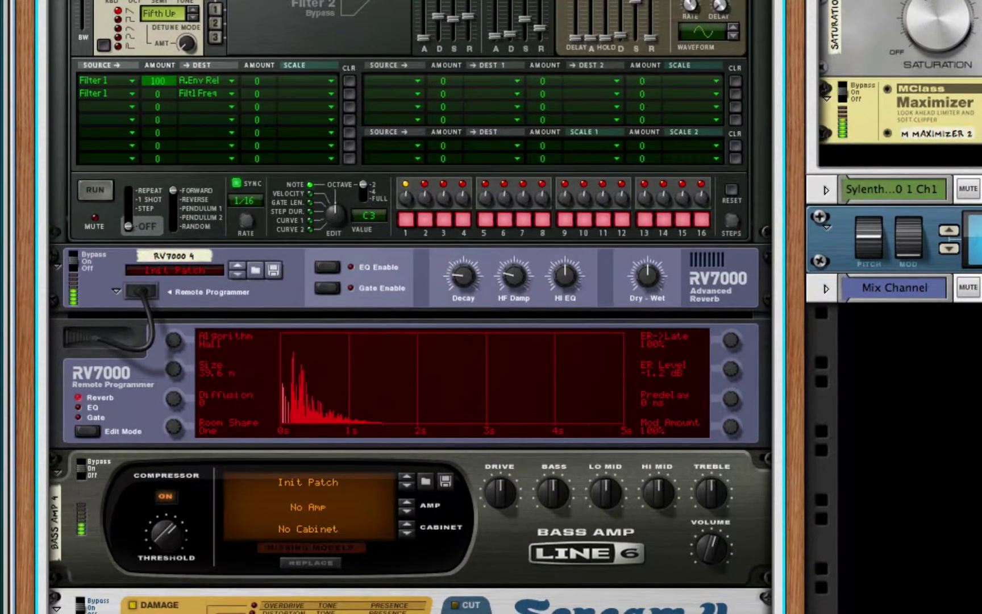
Continue reviewing the RV7000, Bass Amp, Scream 4 and Saturation devices, then bring back the sequencer
{"action": "scroll", "coordinate": [409, 306], "scroll_direction": "down", "scroll_amount": 2}
{"action": "scroll", "coordinate": [409, 307], "scroll_direction": "down", "scroll_amount": 1}
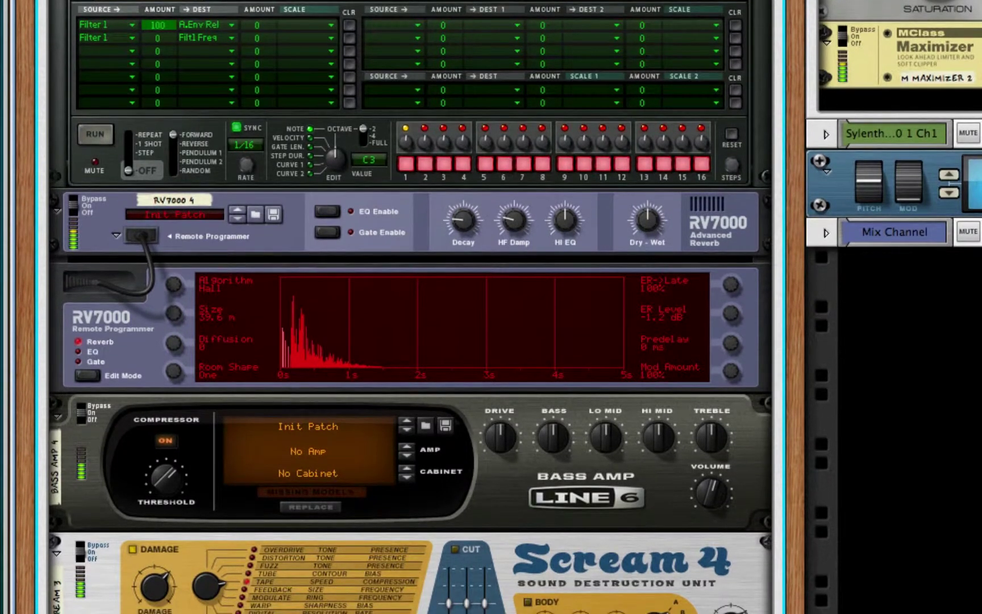
{"action": "scroll", "coordinate": [409, 307], "scroll_direction": "down", "scroll_amount": 1}
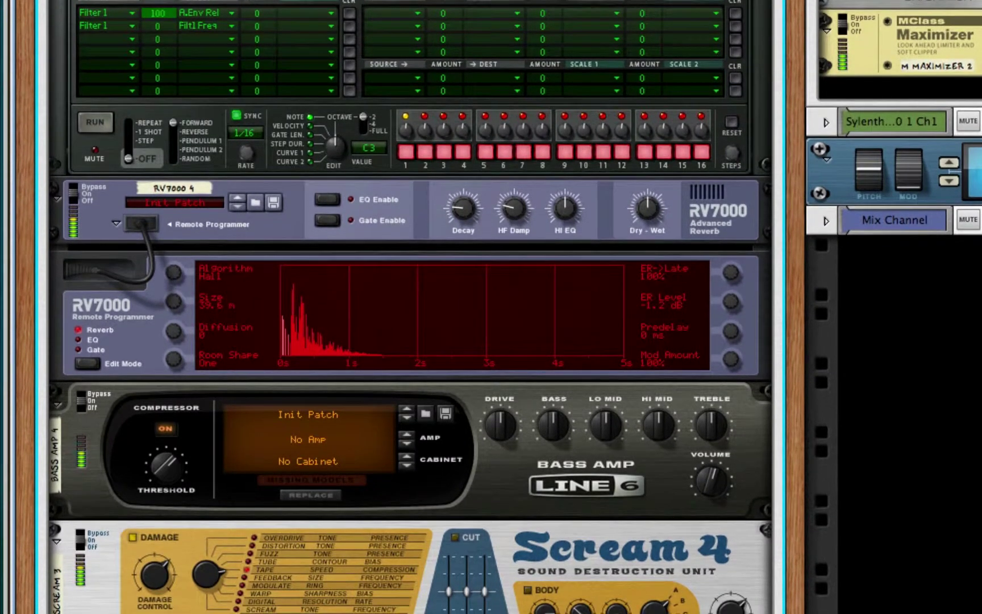
{"action": "scroll", "coordinate": [409, 307], "scroll_direction": "down", "scroll_amount": 1}
{"action": "scroll", "coordinate": [409, 306], "scroll_direction": "down", "scroll_amount": 1}
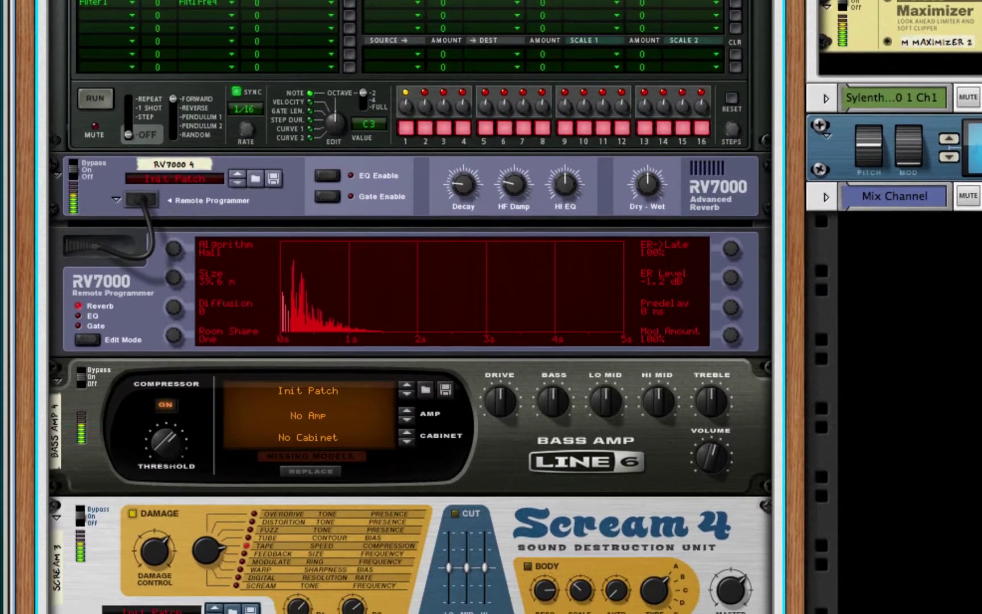
{"action": "scroll", "coordinate": [409, 307], "scroll_direction": "down", "scroll_amount": 1}
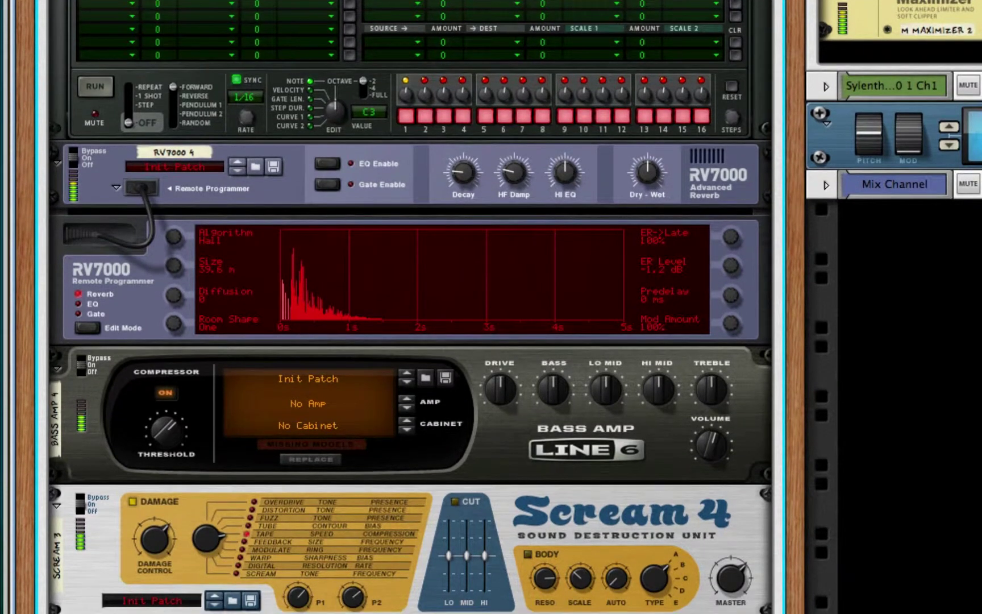
{"action": "scroll", "coordinate": [409, 307], "scroll_direction": "down", "scroll_amount": 2}
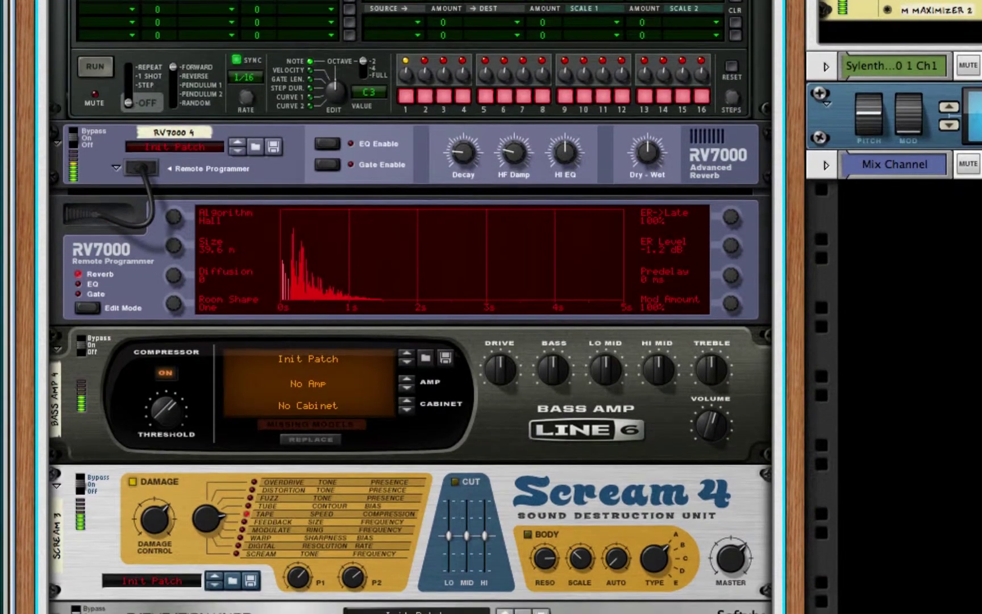
{"action": "scroll", "coordinate": [409, 307], "scroll_direction": "down", "scroll_amount": 1}
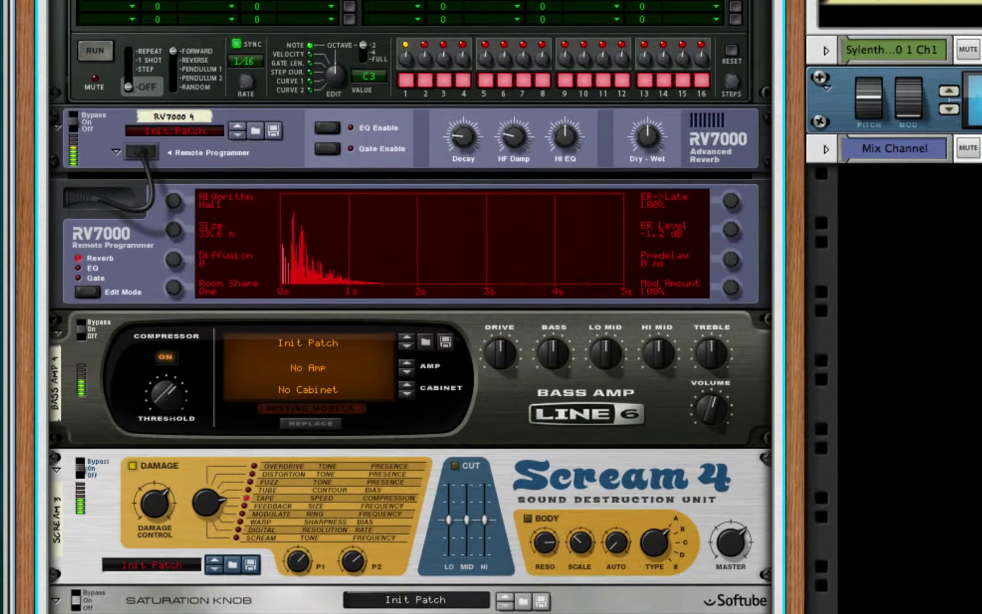
{"action": "scroll", "coordinate": [409, 307], "scroll_direction": "down", "scroll_amount": 2}
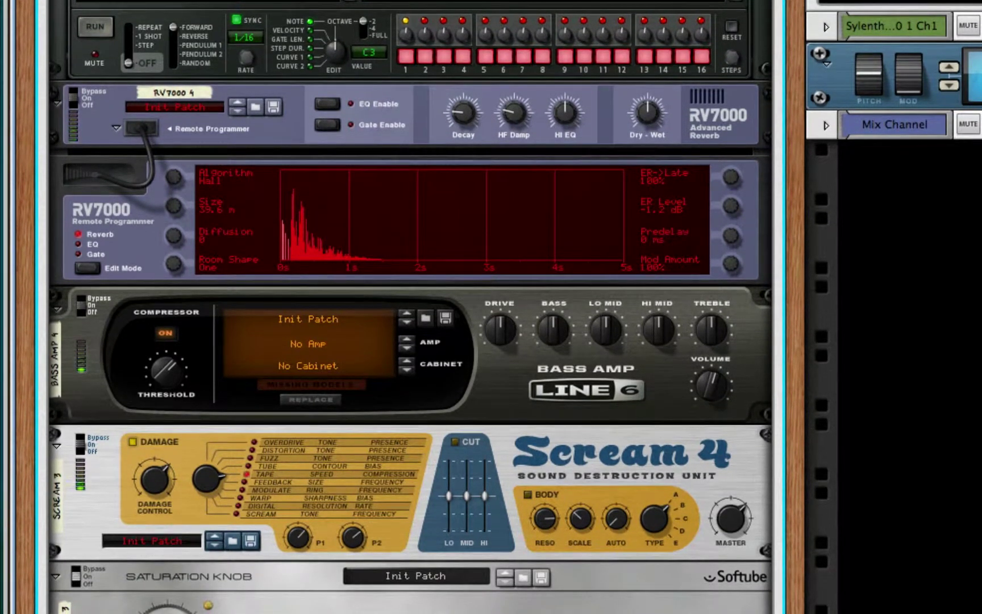
{"action": "key", "text": "F7"}
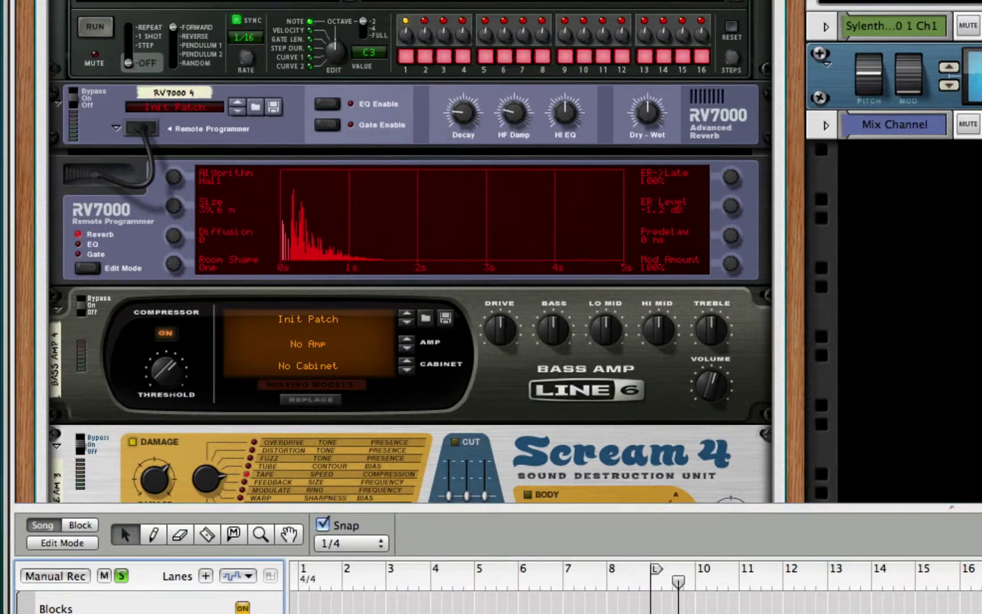
Collapse the sequencer, start playback, lower the sustain and filter-frequency macros, and switch Cloud Reverb off
{"action": "left_click_drag", "start_coordinate": [631, 505], "coordinate": [632, 613]}
{"action": "scroll", "coordinate": [409, 307], "scroll_direction": "up", "scroll_amount": 10}
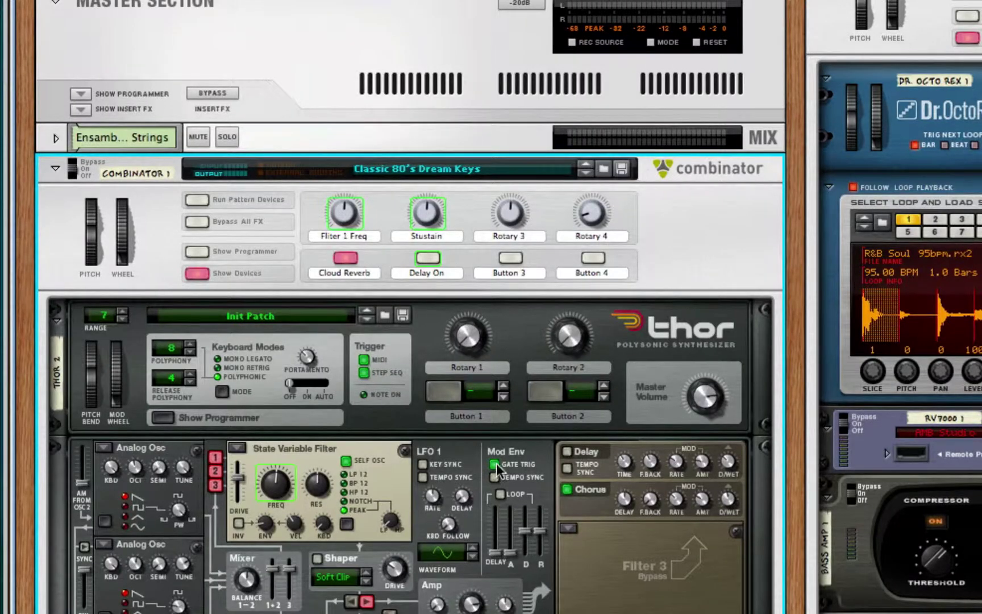
{"action": "key", "text": "space"}
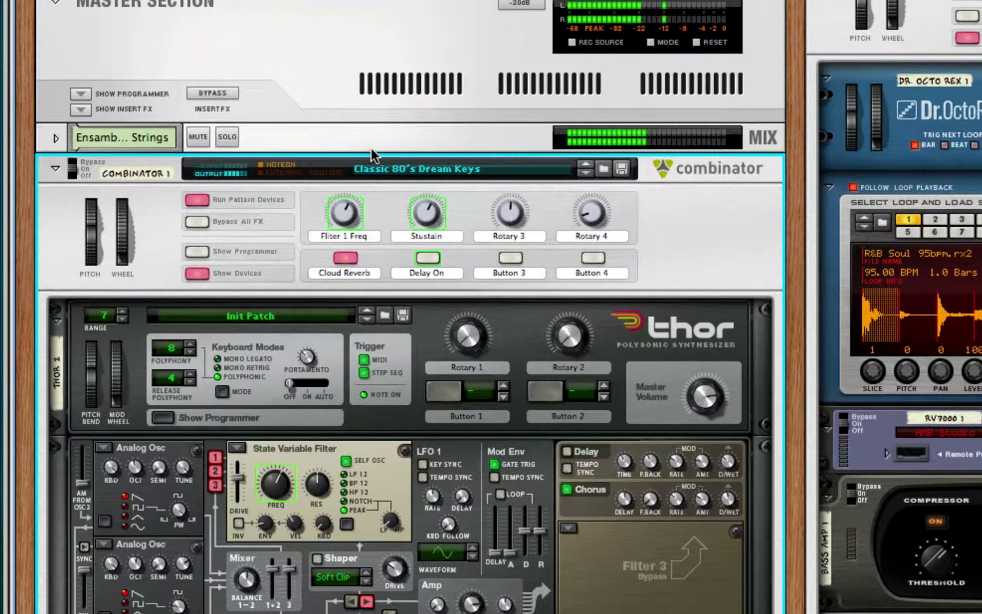
{"action": "left_click_drag", "start_coordinate": [425, 214], "coordinate": [422, 232]}
{"action": "left_click_drag", "start_coordinate": [360, 221], "coordinate": [353, 176]}
{"action": "left_click", "coordinate": [346, 257]}
Ride sustain and filter frequency, turn Cloud Reverb back on and enable Delay On
{"action": "mouse_move", "coordinate": [442, 215]}
{"action": "left_mouse_down"}
{"action": "mouse_move", "coordinate": [431, 159]}
{"action": "mouse_move", "coordinate": [427, 213]}
{"action": "left_mouse_up"}
{"action": "left_click_drag", "start_coordinate": [340, 215], "coordinate": [341, 253]}
{"action": "left_click", "coordinate": [341, 255]}
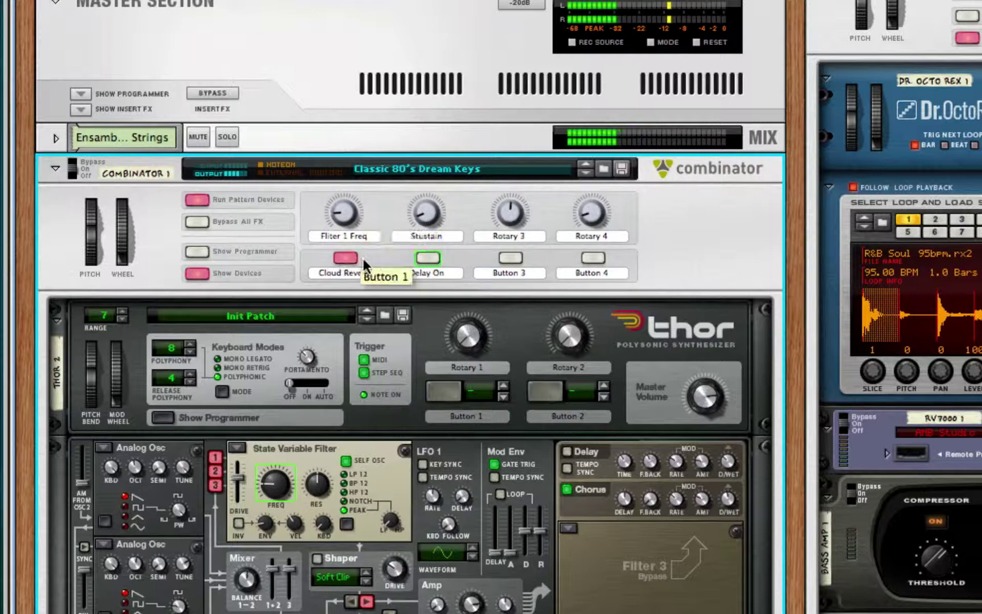
{"action": "left_click", "coordinate": [423, 258]}
Sweep Filter 1 Freq and sustain, ending near 65 and 41, with Cloud Reverb off, then stop
{"action": "left_click_drag", "start_coordinate": [343, 213], "coordinate": [351, 191]}
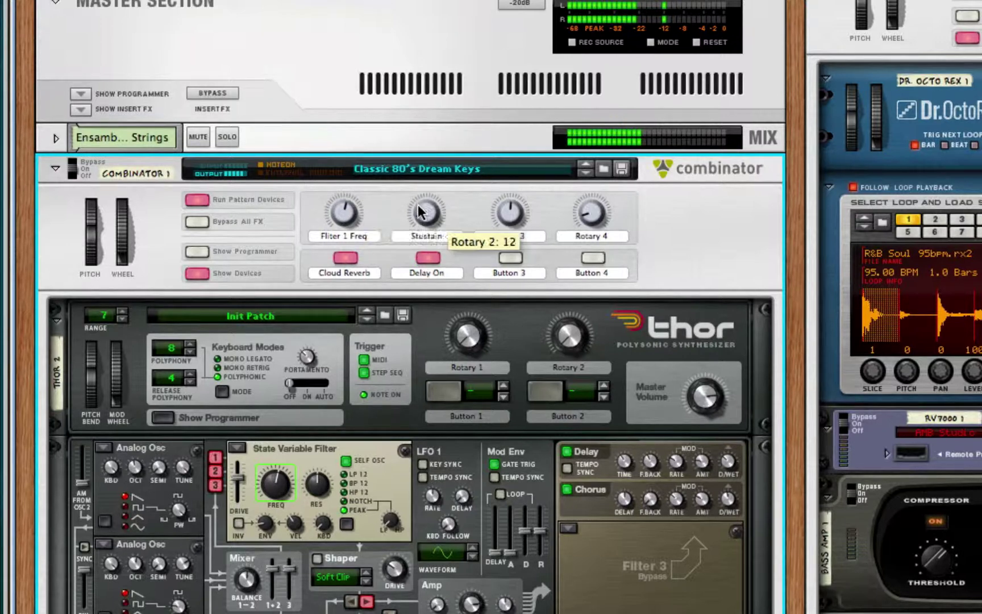
{"action": "left_click_drag", "start_coordinate": [417, 206], "coordinate": [416, 188]}
{"action": "left_click_drag", "start_coordinate": [351, 211], "coordinate": [347, 253]}
{"action": "left_click", "coordinate": [345, 257]}
{"action": "left_click_drag", "start_coordinate": [435, 220], "coordinate": [360, 181]}
{"action": "left_click_drag", "start_coordinate": [421, 214], "coordinate": [427, 178]}
{"action": "key", "text": "space"}
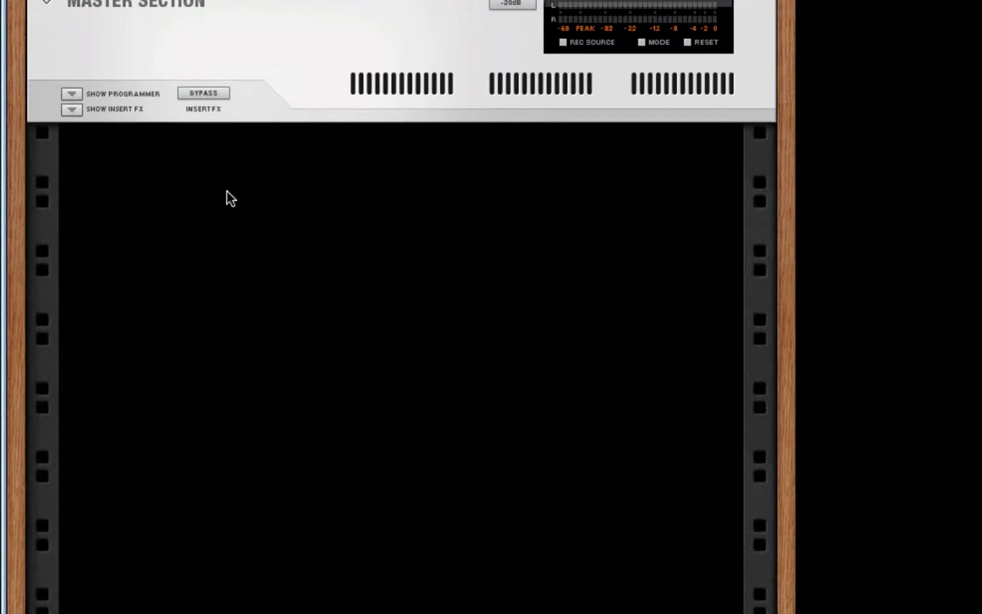
Add a Combinator via the rack's right-click Utilities menu
{"action": "right_click", "coordinate": [227, 192]}
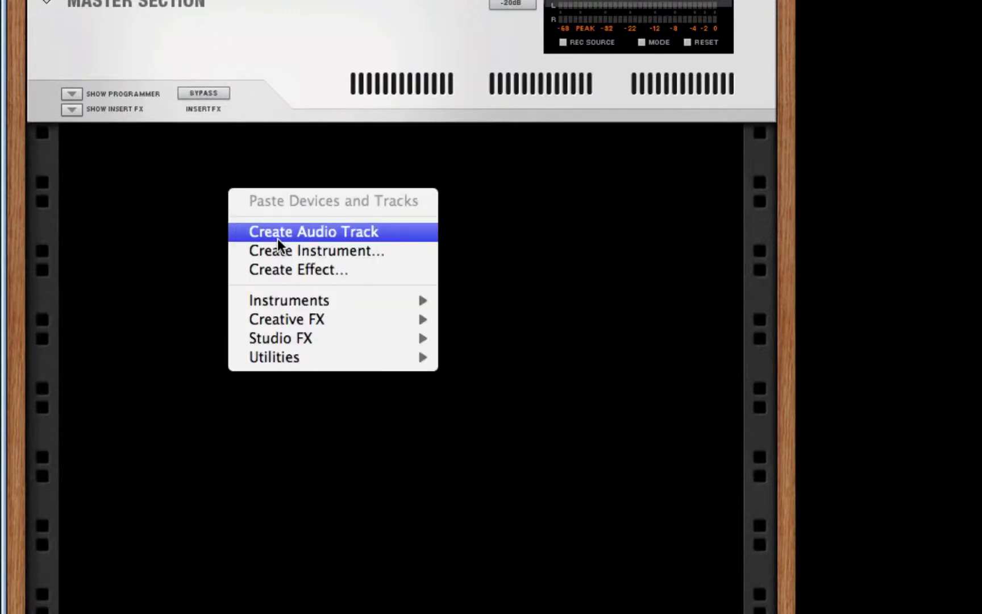
{"action": "mouse_move", "coordinate": [306, 364]}
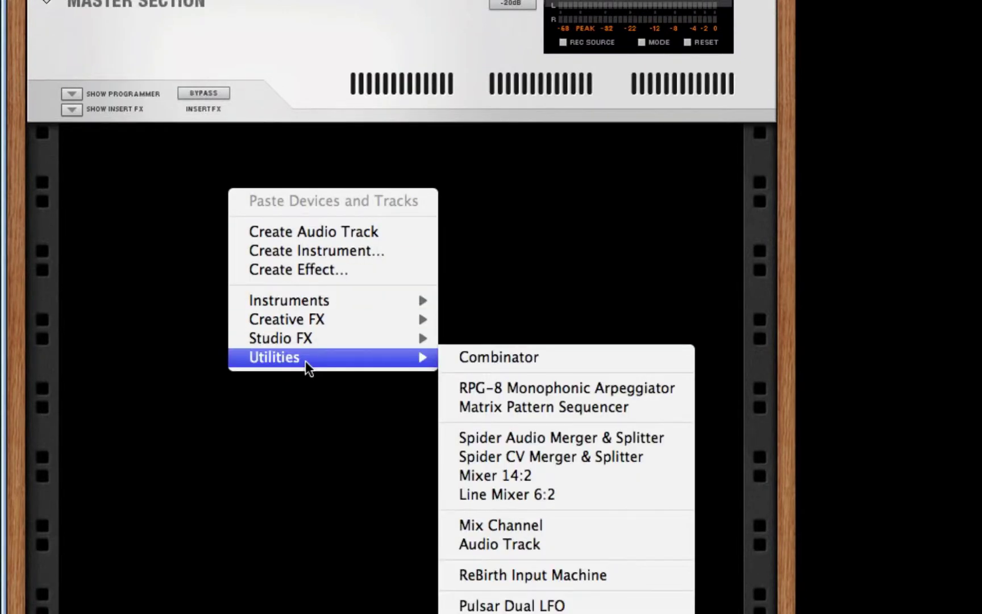
{"action": "left_click", "coordinate": [591, 363]}
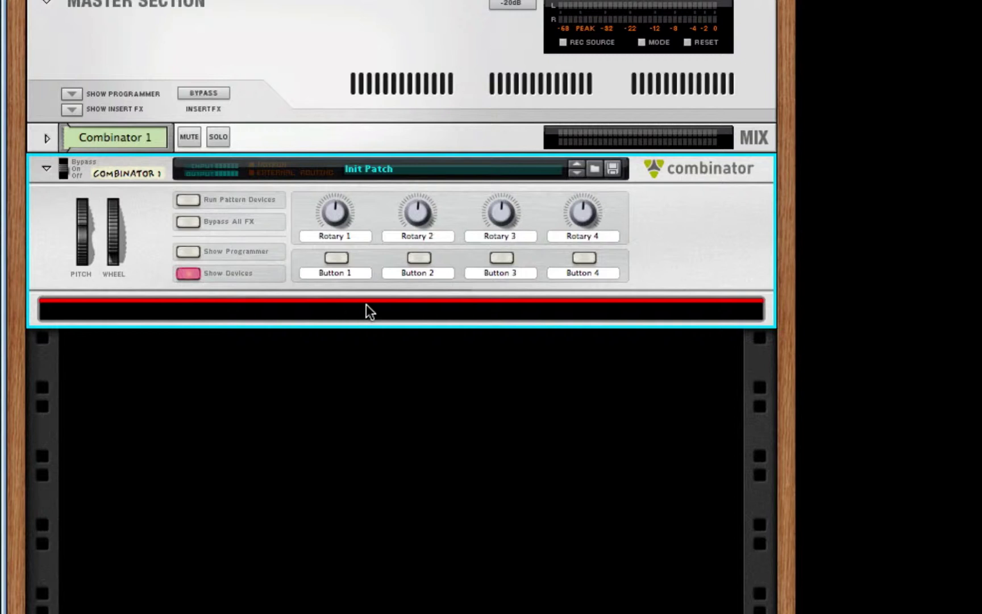
Test dragging a second Combinator from the Tool Window, undo it, and close the window
{"action": "key", "text": "F8"}
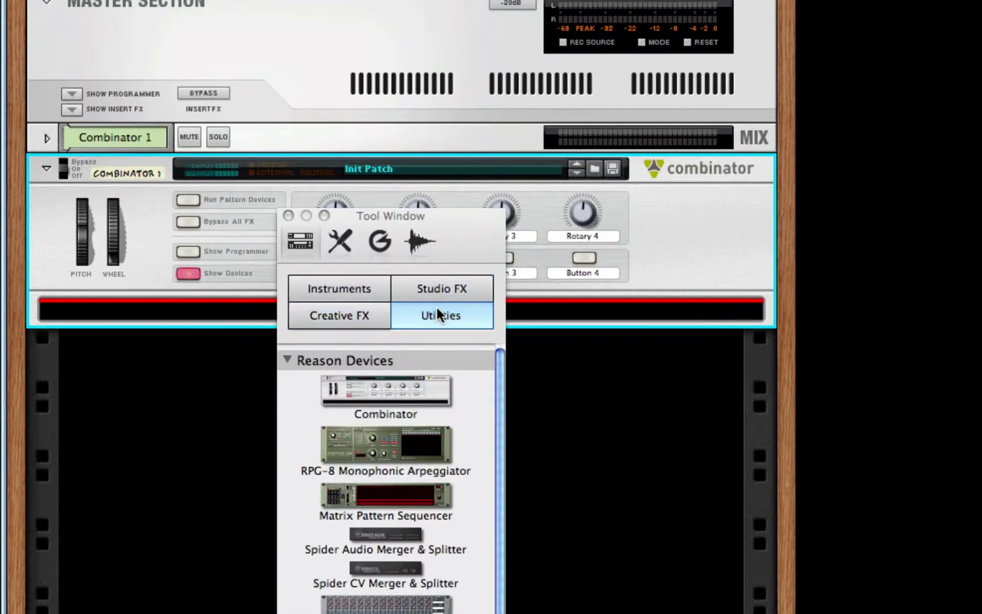
{"action": "left_click_drag", "start_coordinate": [458, 215], "coordinate": [487, 262]}
{"action": "left_click_drag", "start_coordinate": [391, 440], "coordinate": [199, 485]}
{"action": "key", "text": "super+z"}
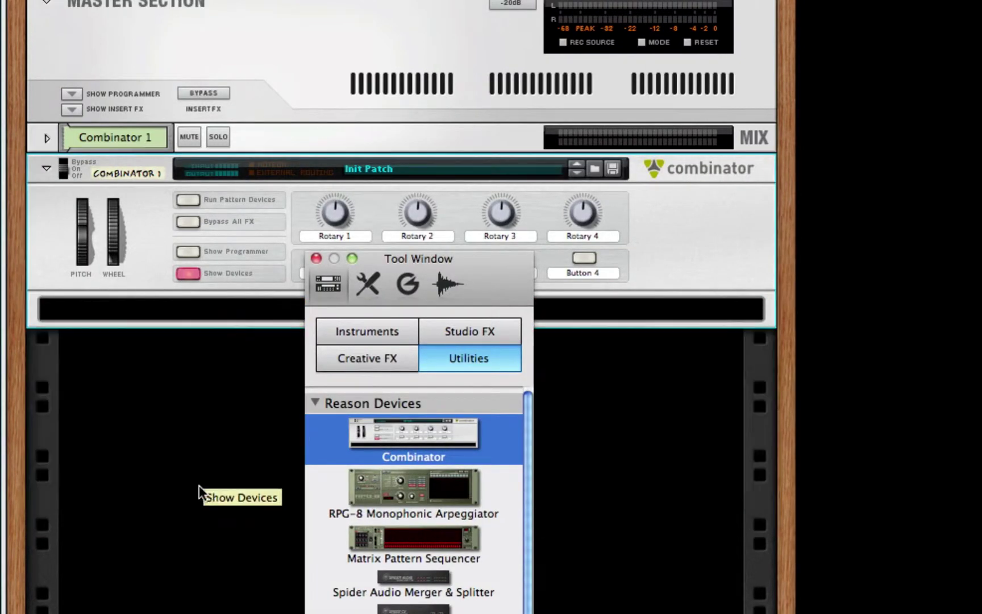
{"action": "left_click", "coordinate": [316, 259]}
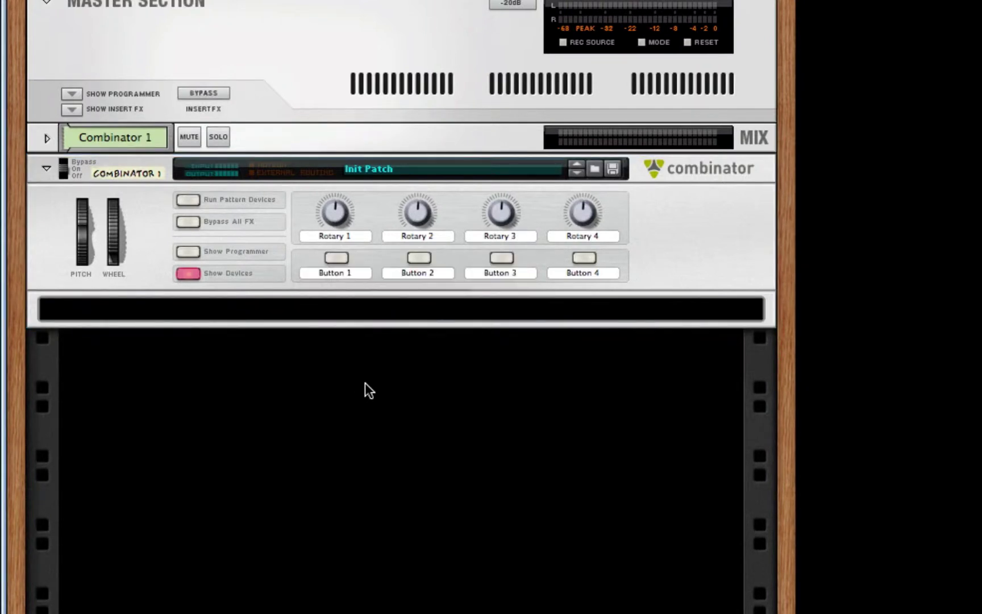
{"action": "right_click", "coordinate": [366, 383]}
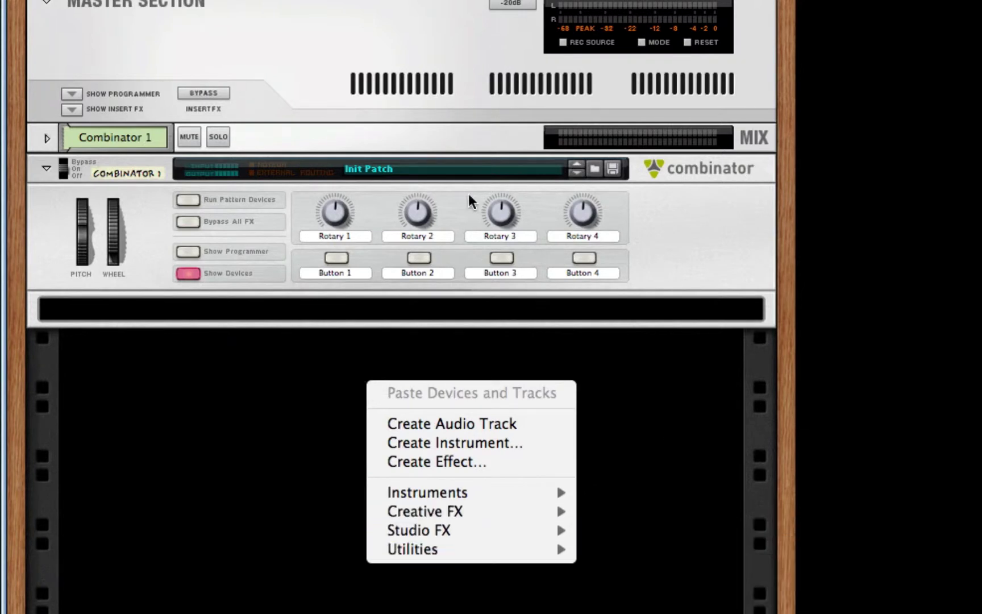
{"action": "left_click", "coordinate": [733, 214]}
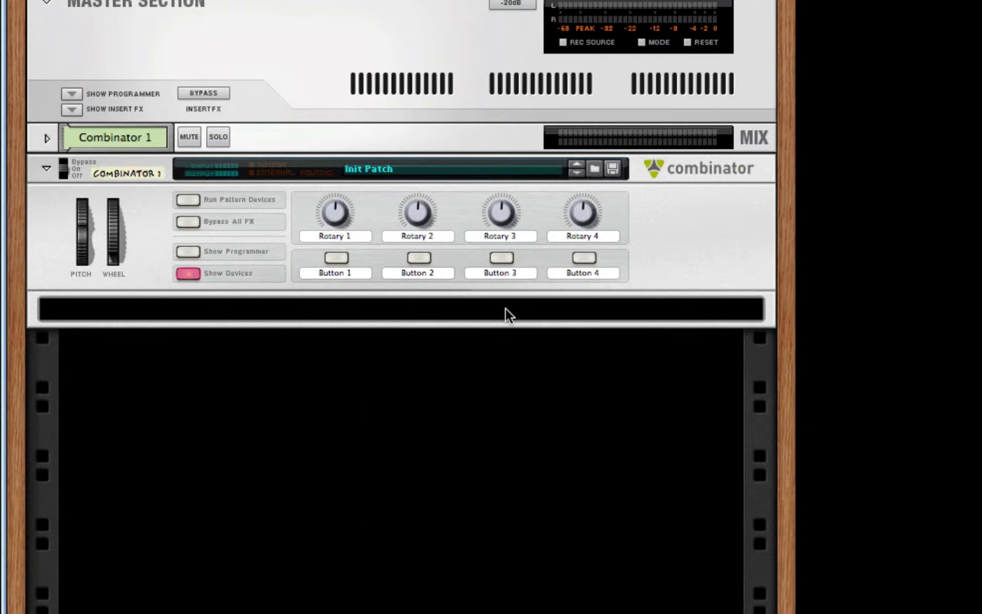
{"action": "left_click", "coordinate": [705, 213]}
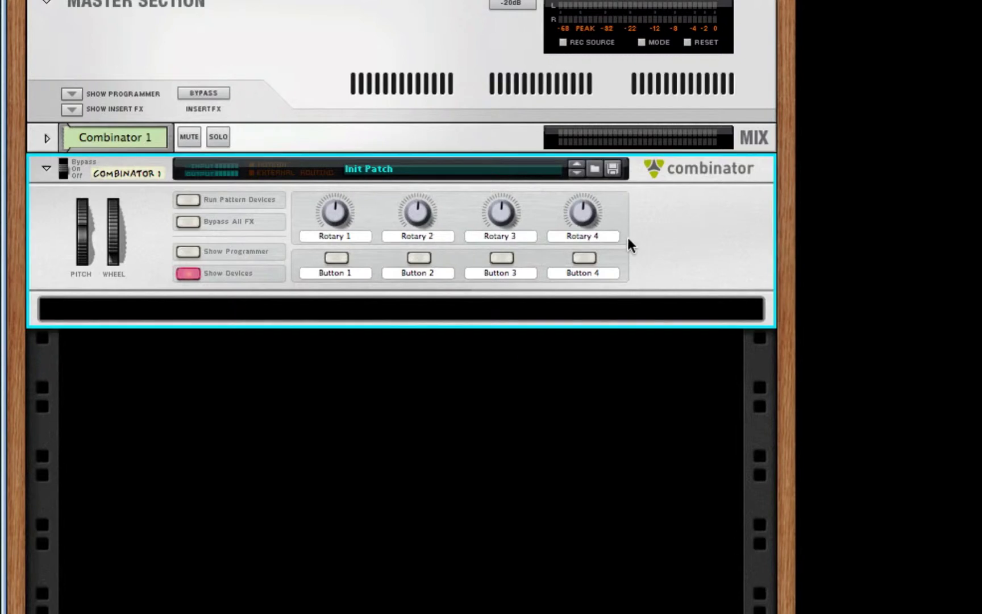
{"action": "right_click", "coordinate": [328, 317]}
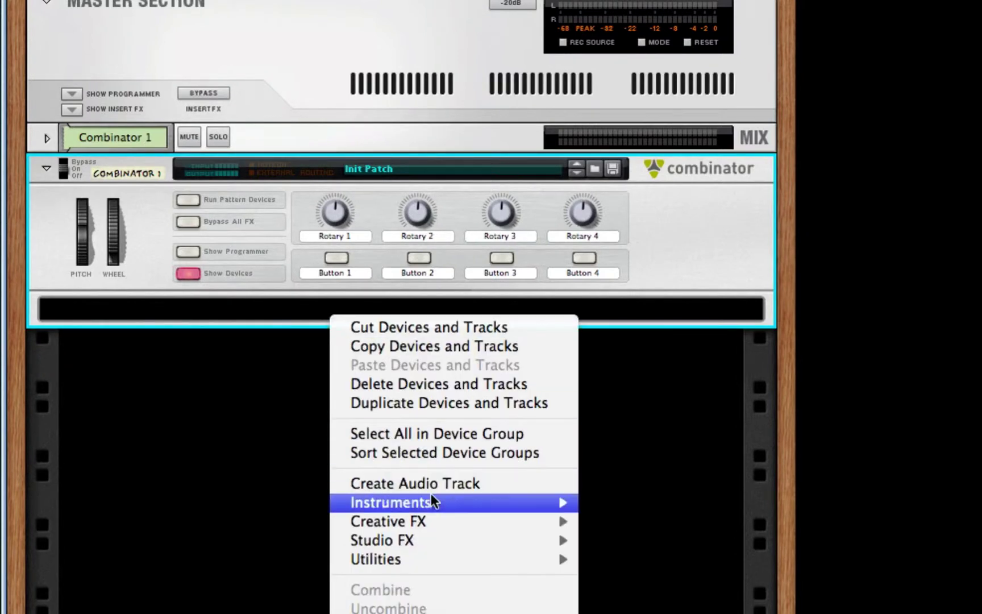
{"action": "mouse_move", "coordinate": [431, 496]}
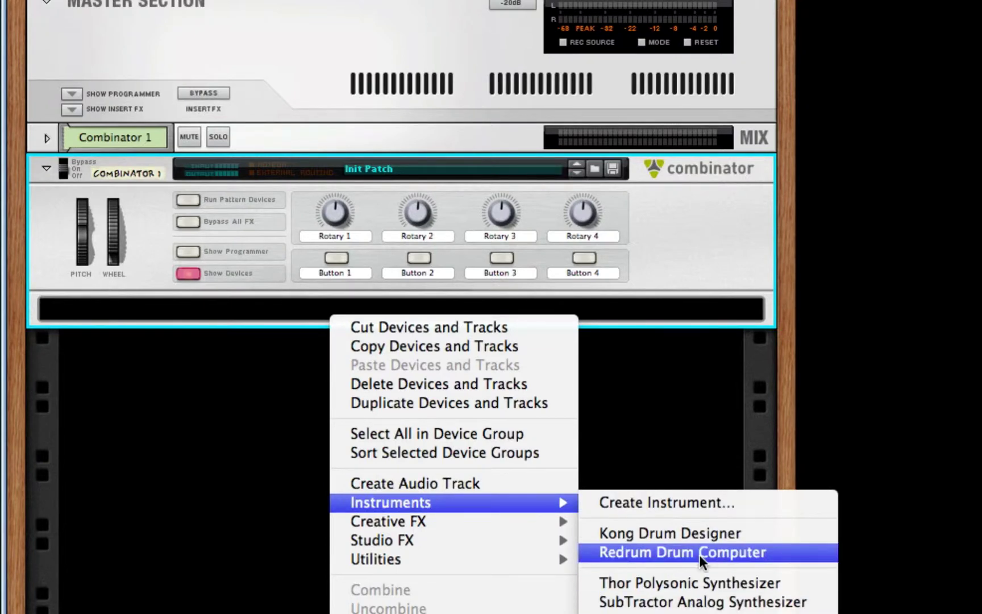
{"action": "left_click", "coordinate": [695, 588]}
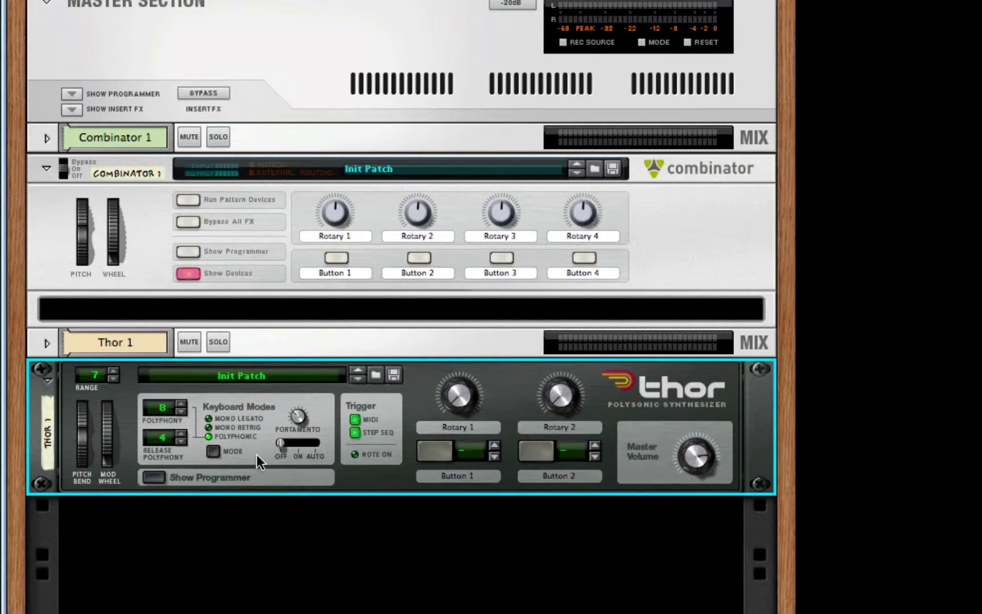
{"action": "left_click", "coordinate": [465, 349]}
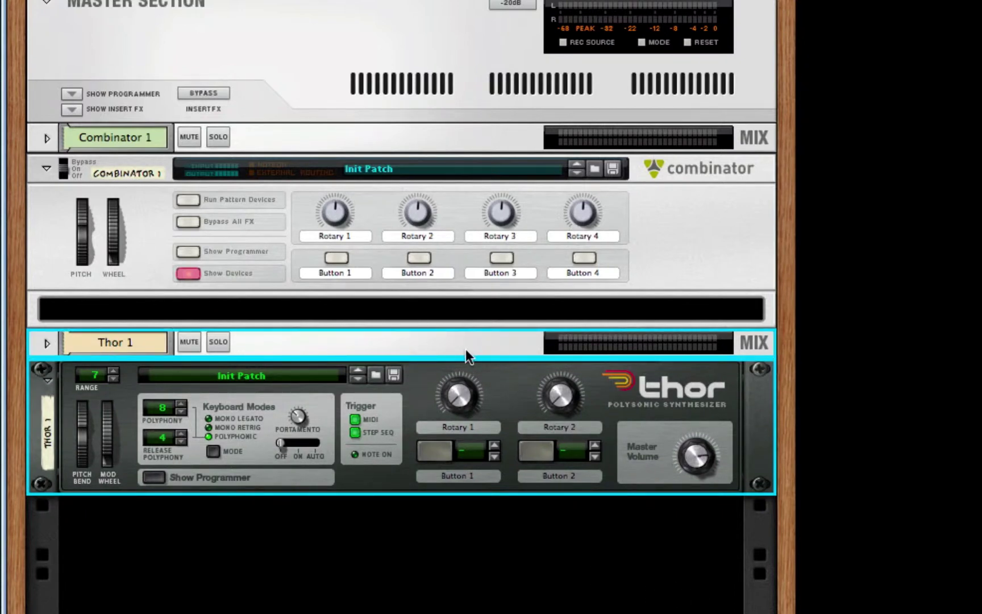
{"action": "key", "text": "Delete"}
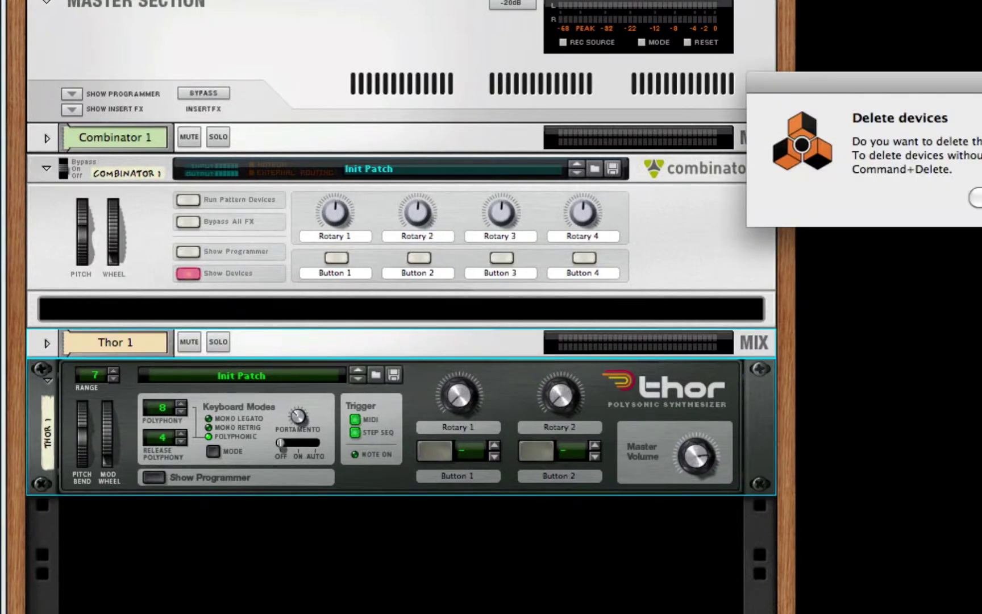
{"action": "key", "text": "Return"}
{"action": "left_click", "coordinate": [537, 310]}
Add a Thor Polysonic Synthesizer inside Combinator 1
{"action": "right_click", "coordinate": [538, 310]}
{"action": "mouse_move", "coordinate": [750, 495]}
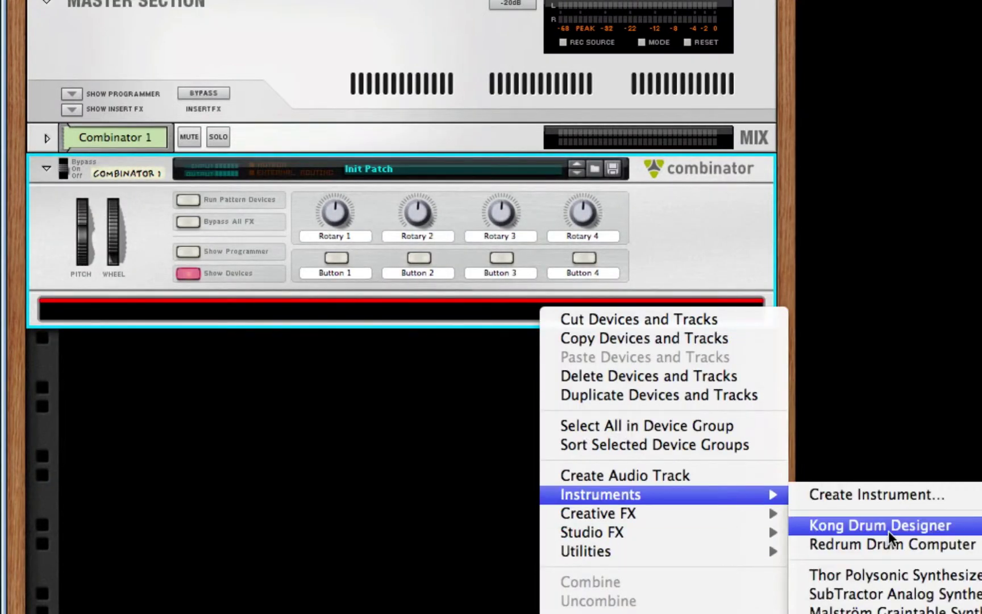
{"action": "left_click", "coordinate": [889, 575]}
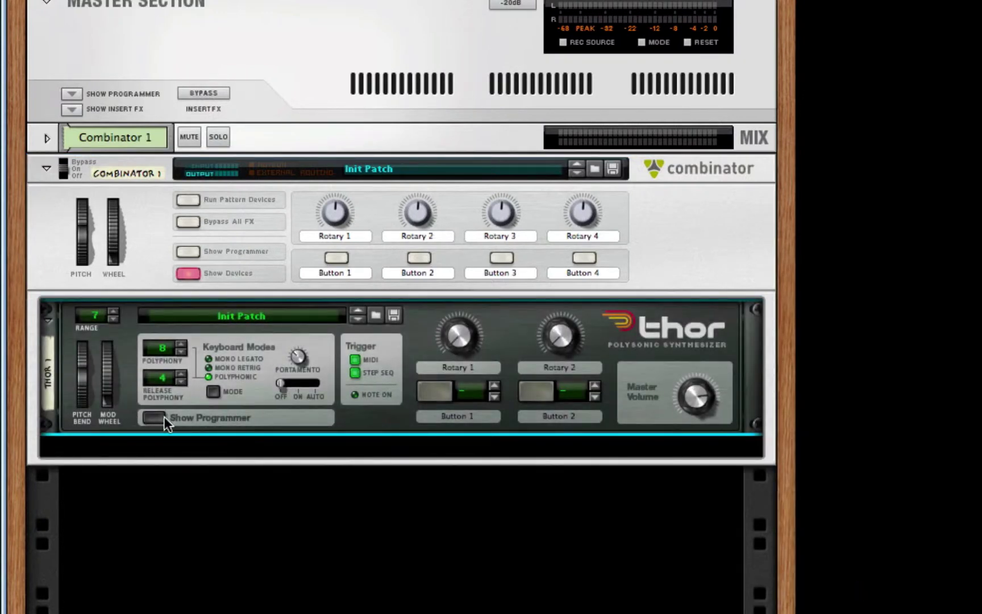
Show Thor's programmer and raise Osc 1 pulse width to 127
{"action": "left_click", "coordinate": [142, 421]}
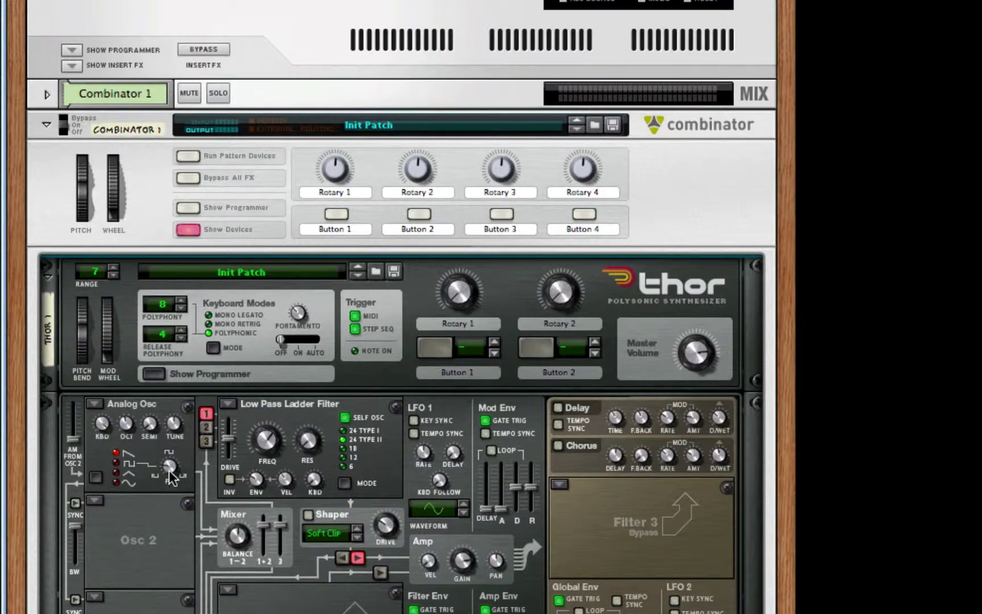
{"action": "left_click_drag", "start_coordinate": [170, 469], "coordinate": [179, 535]}
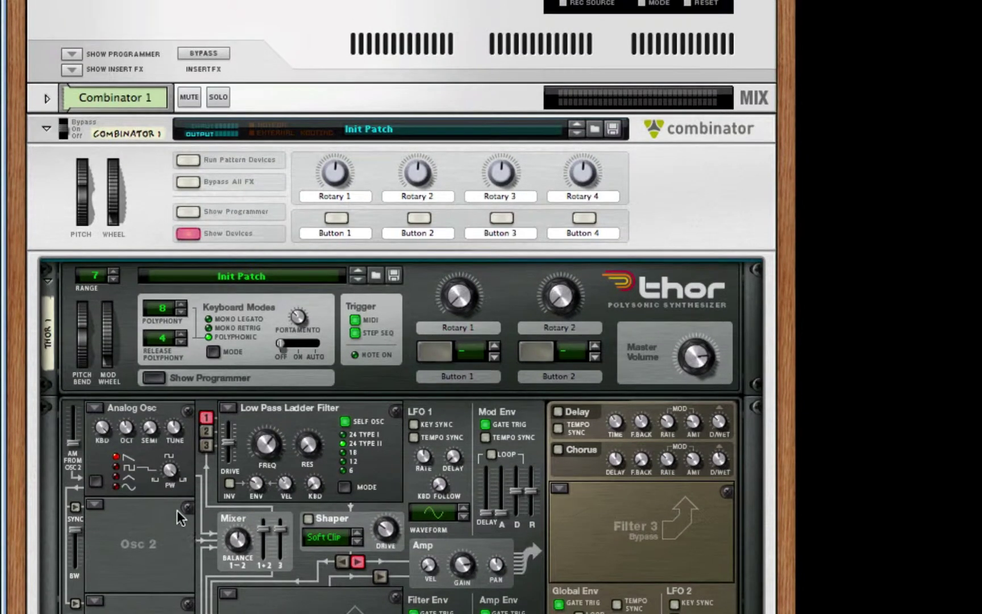
{"action": "mouse_move", "coordinate": [175, 477]}
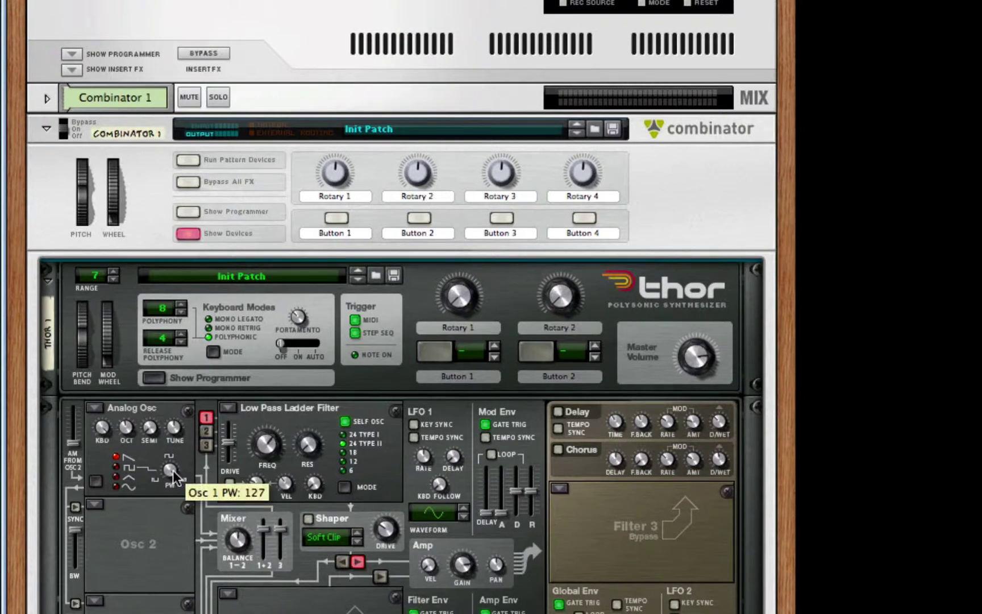
Load an Analog Osc into Thor's Osc 2 slot and set its octave to 5
{"action": "left_click", "coordinate": [88, 503]}
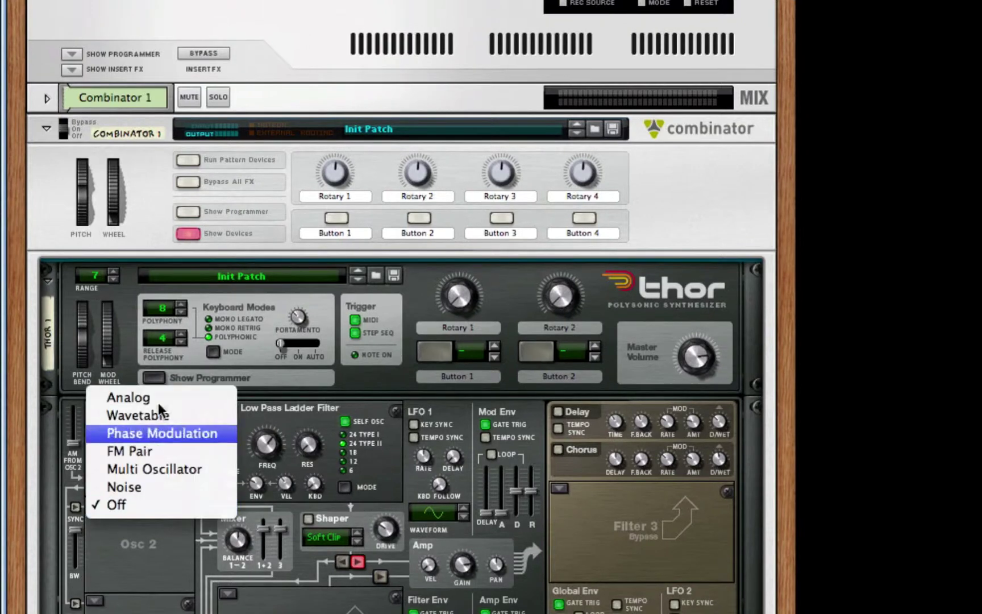
{"action": "left_click", "coordinate": [184, 397]}
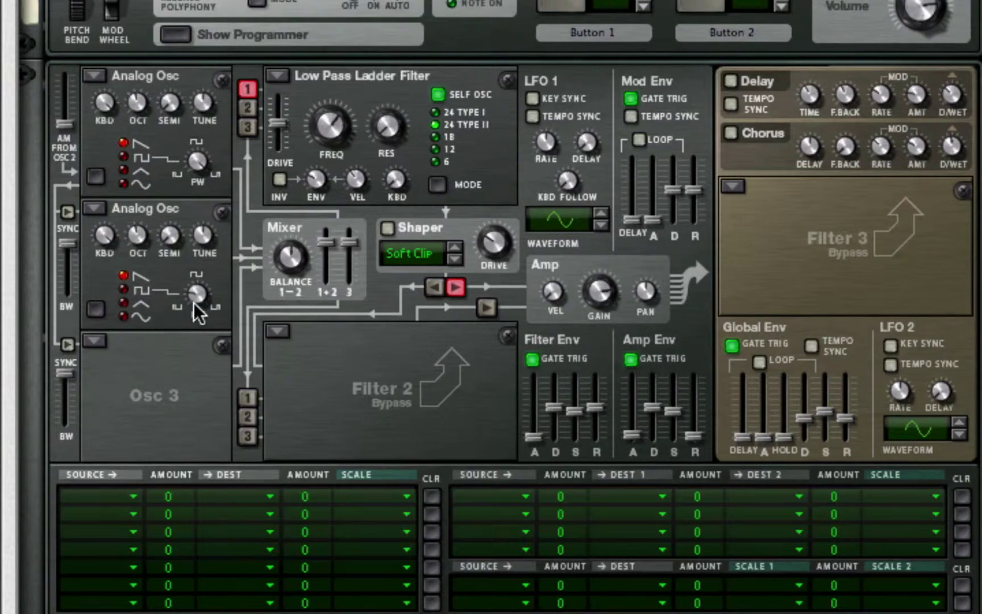
{"action": "mouse_move", "coordinate": [193, 303]}
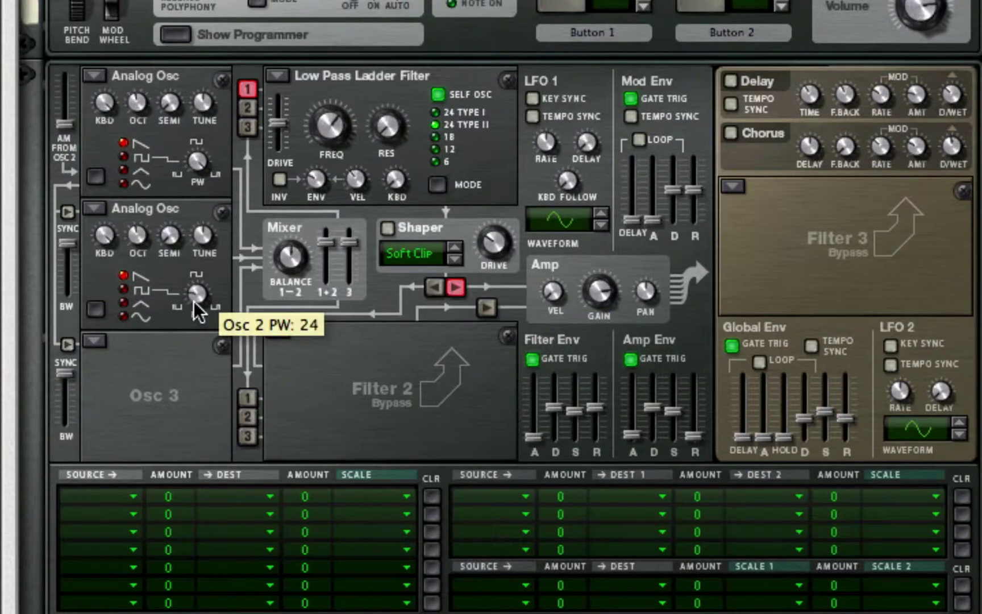
{"action": "left_click_drag", "start_coordinate": [145, 236], "coordinate": [146, 230]}
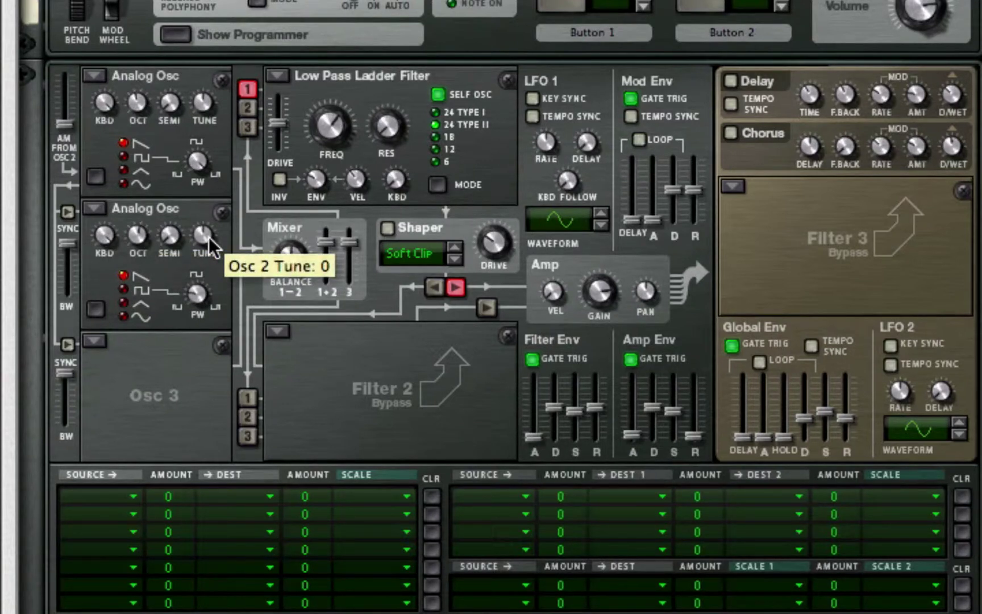
{"action": "scroll", "coordinate": [209, 237], "scroll_direction": "down", "scroll_amount": 3}
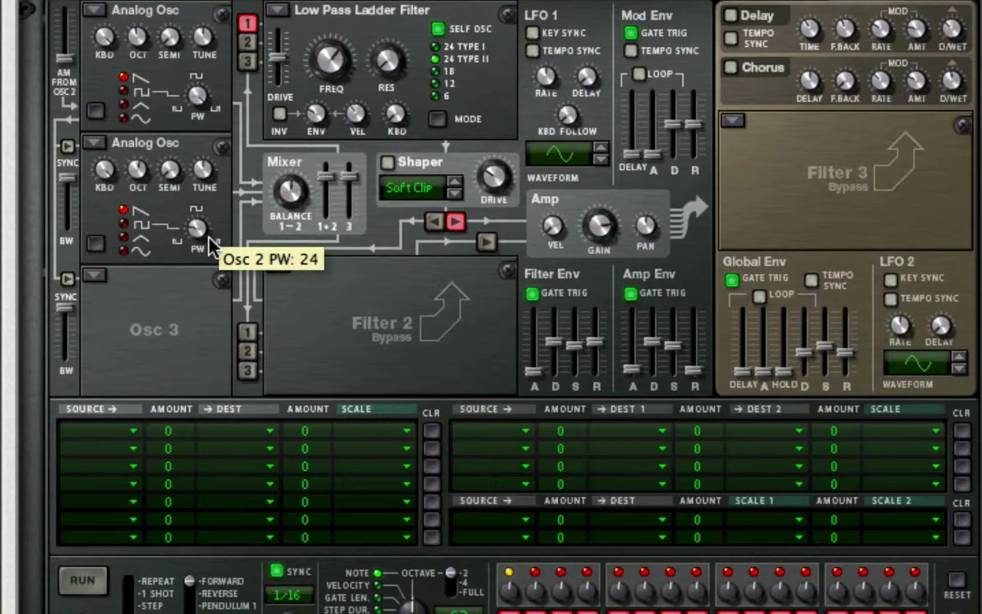
Load a Multi Osc into Thor's slot 3 and set its detune mode to Fifth Up
{"action": "left_click", "coordinate": [95, 274]}
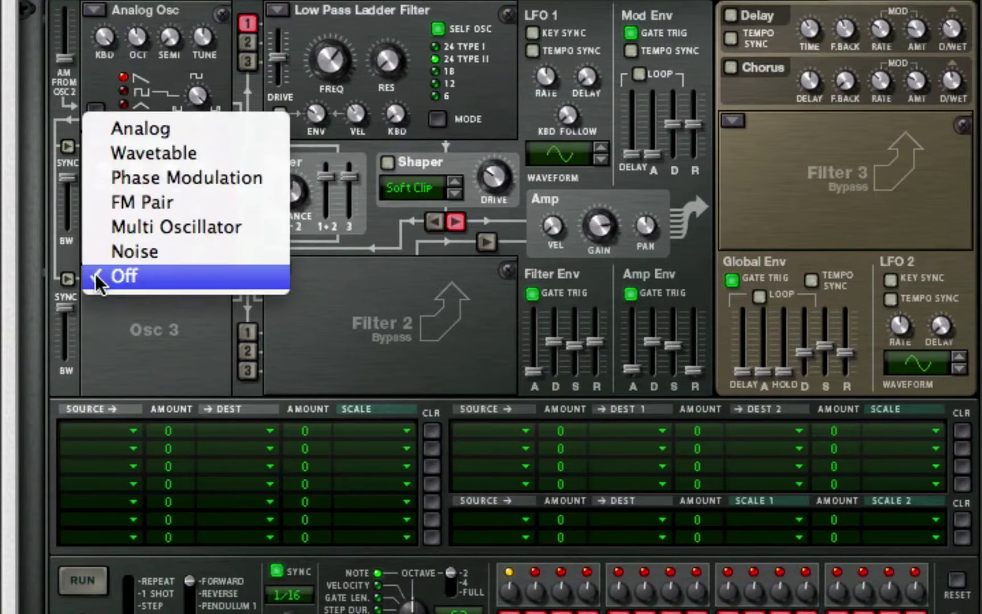
{"action": "left_click", "coordinate": [221, 223]}
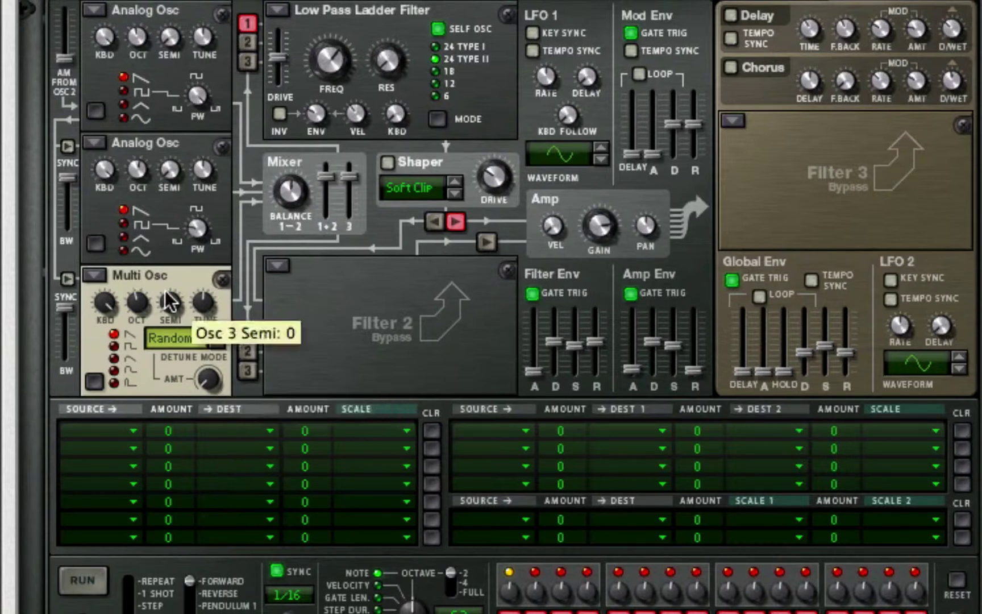
{"action": "left_click", "coordinate": [181, 337]}
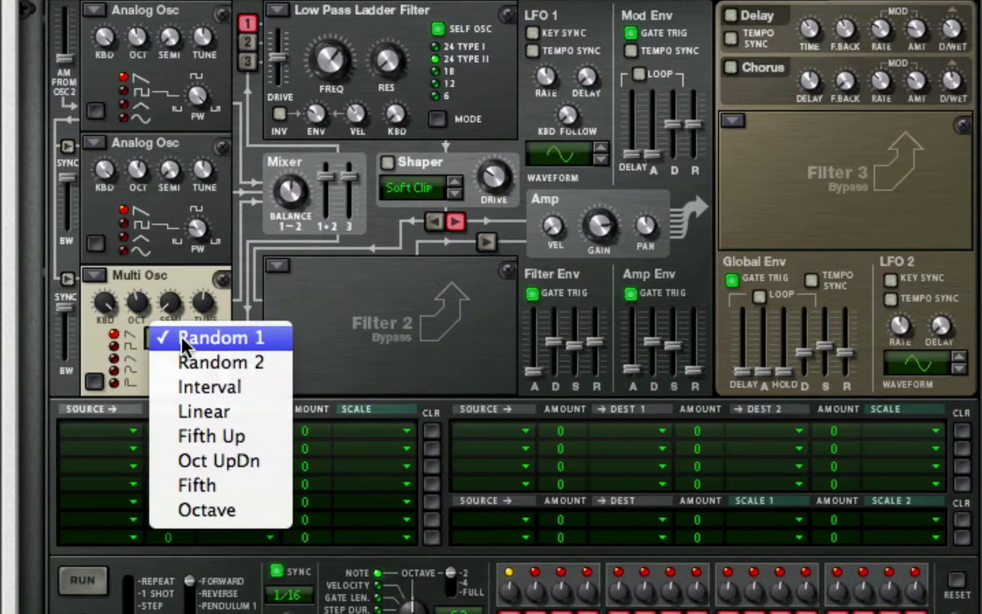
{"action": "left_click", "coordinate": [238, 438]}
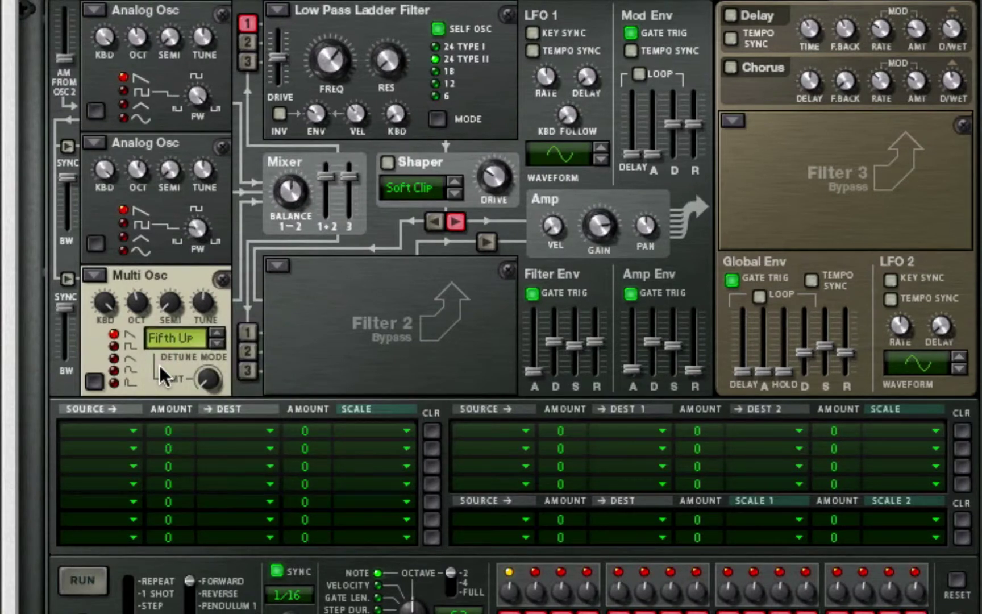
{"action": "scroll", "coordinate": [140, 306], "scroll_direction": "up", "scroll_amount": 1}
Detune the oscillators: Osc 3 tune to 20, Osc 2 to 11, Osc 1 to 34
{"action": "left_click_drag", "start_coordinate": [202, 292], "coordinate": [202, 273]}
{"action": "mouse_move", "coordinate": [203, 234]}
{"action": "left_click_drag", "start_coordinate": [199, 162], "coordinate": [202, 145]}
{"action": "left_click_drag", "start_coordinate": [208, 33], "coordinate": [195, 61]}
Pick State Variable from Thor's Filter 1 type dropdown, replacing the Low Pass Ladder
{"action": "left_click", "coordinate": [280, 13]}
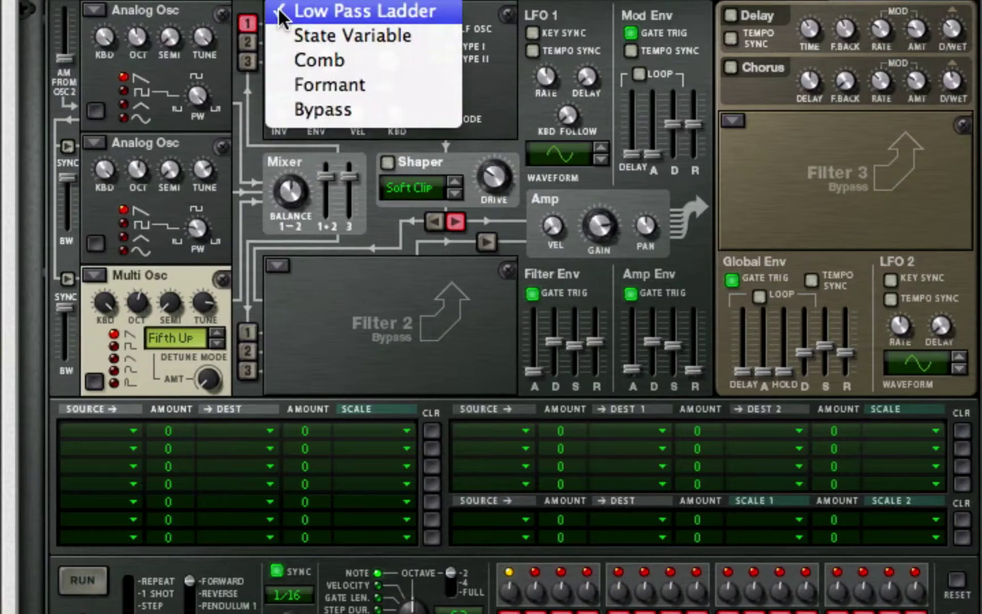
{"action": "left_click", "coordinate": [391, 33]}
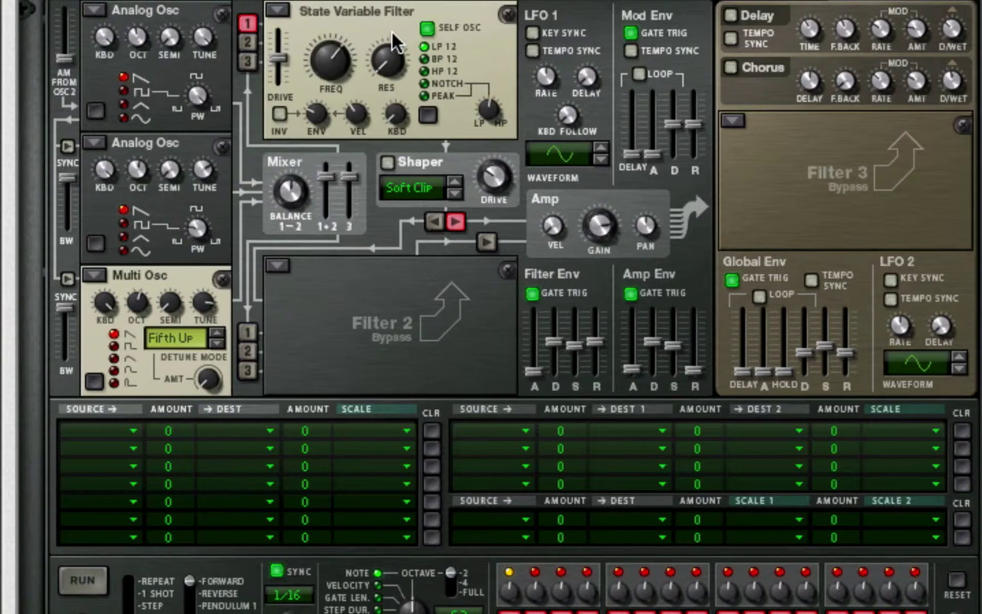
{"action": "mouse_move", "coordinate": [352, 61]}
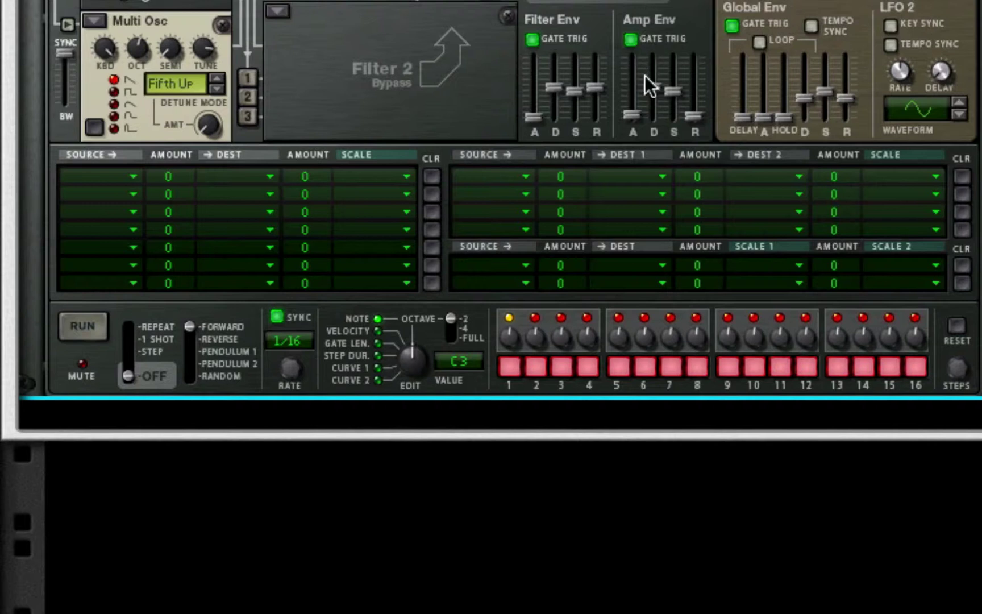
Set Thor's Amp Env to 159 ms decay, −∞ sustain and 180 ms release
{"action": "mouse_move", "coordinate": [653, 76]}
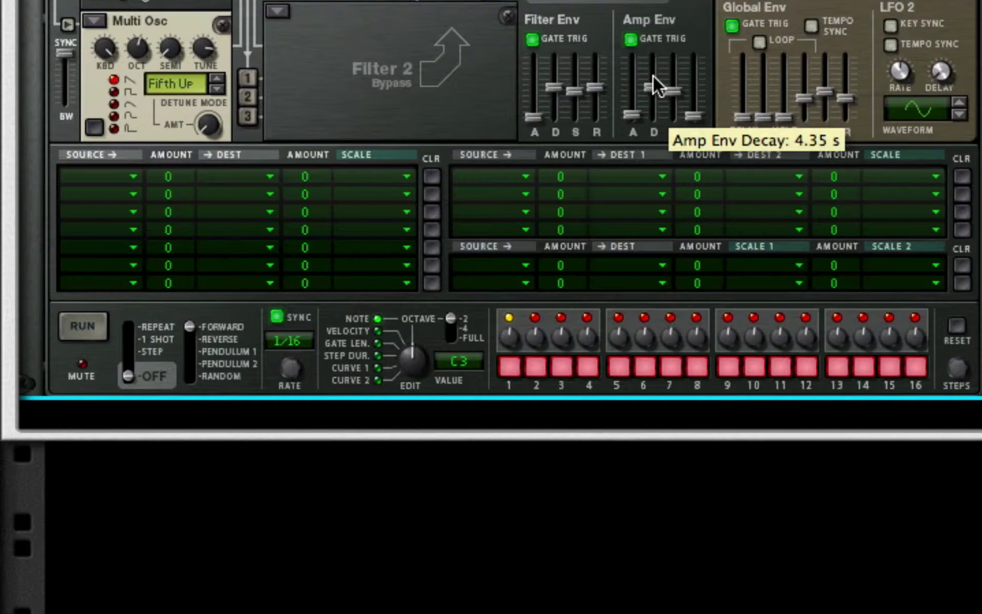
{"action": "left_click_drag", "start_coordinate": [651, 87], "coordinate": [652, 57]}
{"action": "mouse_move", "coordinate": [640, 81]}
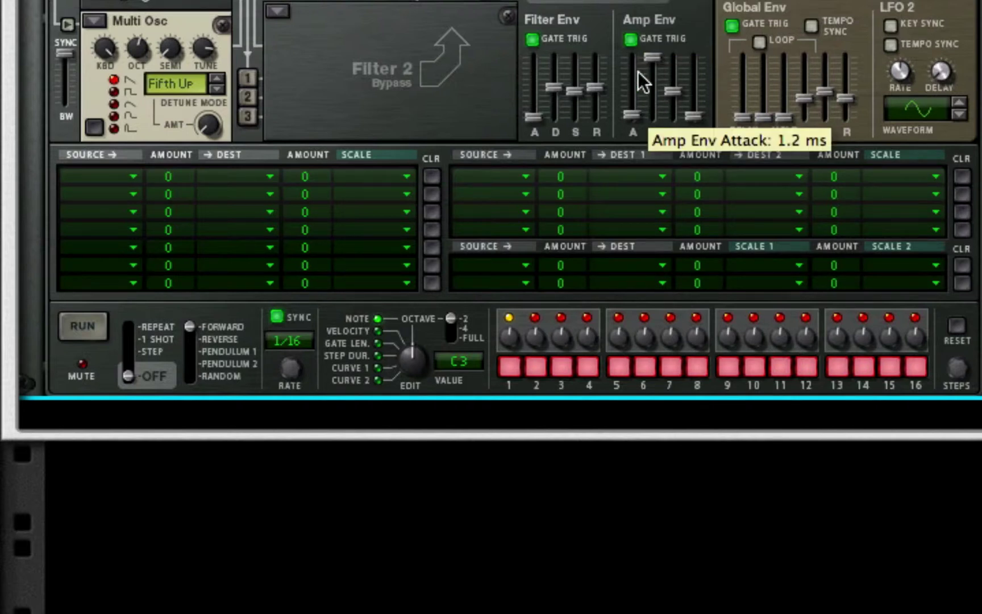
{"action": "left_click_drag", "start_coordinate": [651, 56], "coordinate": [646, 105]}
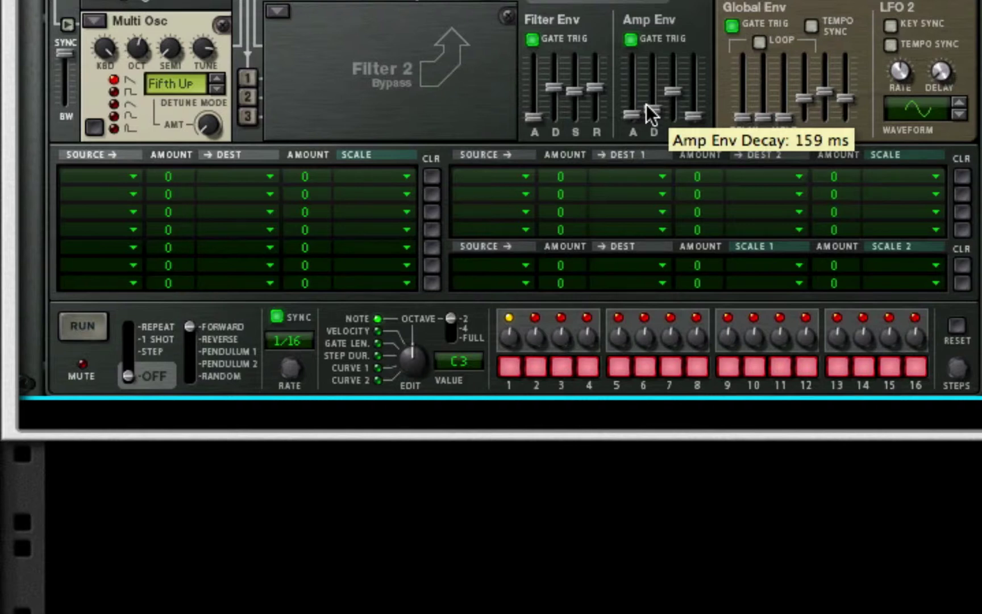
{"action": "left_click_drag", "start_coordinate": [673, 91], "coordinate": [660, 167]}
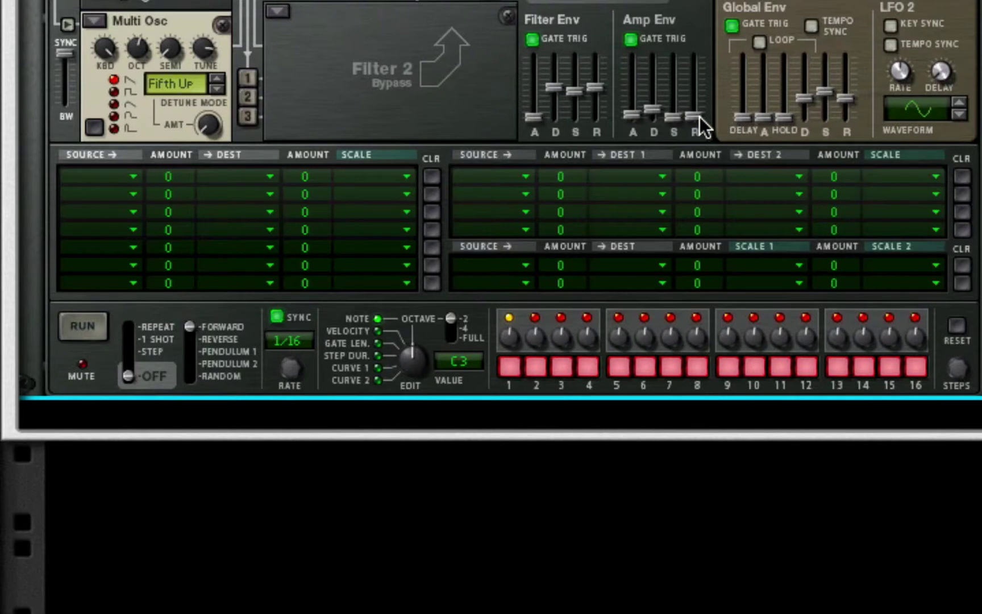
{"action": "left_click_drag", "start_coordinate": [700, 116], "coordinate": [699, 110]}
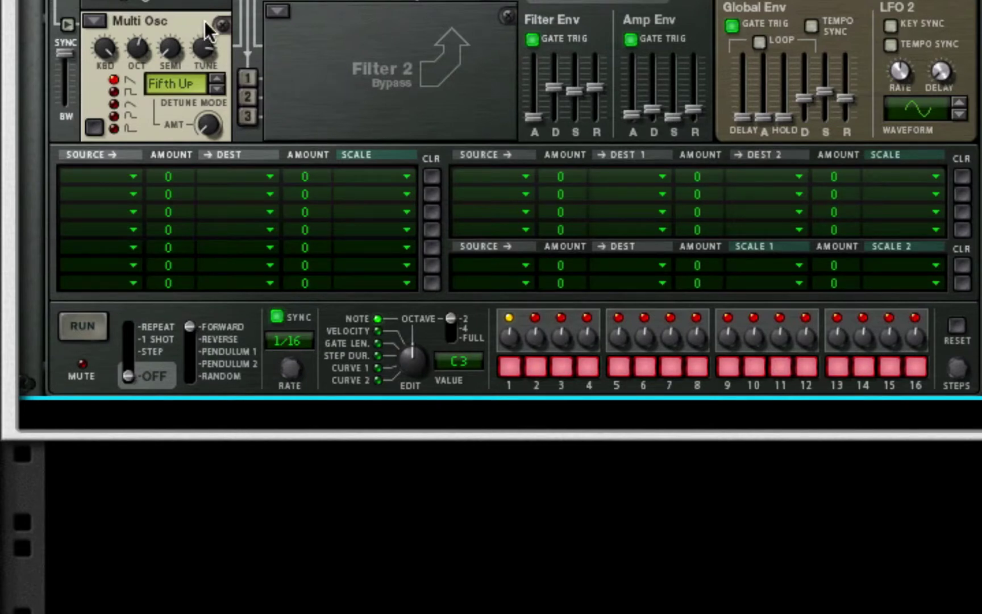
Set the first mod-matrix routing's source to Filter 1 with amount 100
{"action": "left_click", "coordinate": [118, 175]}
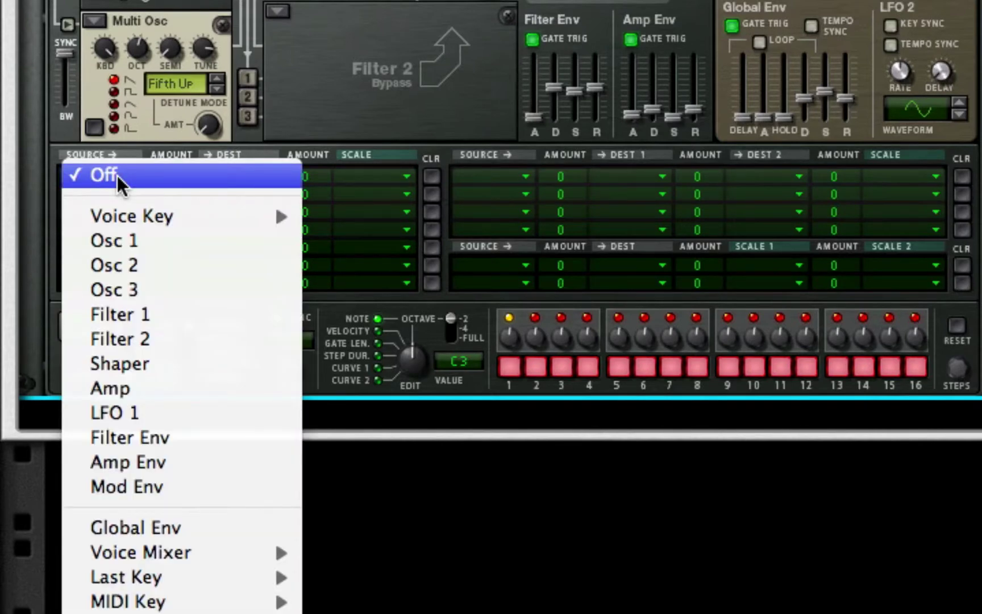
{"action": "left_click", "coordinate": [199, 312]}
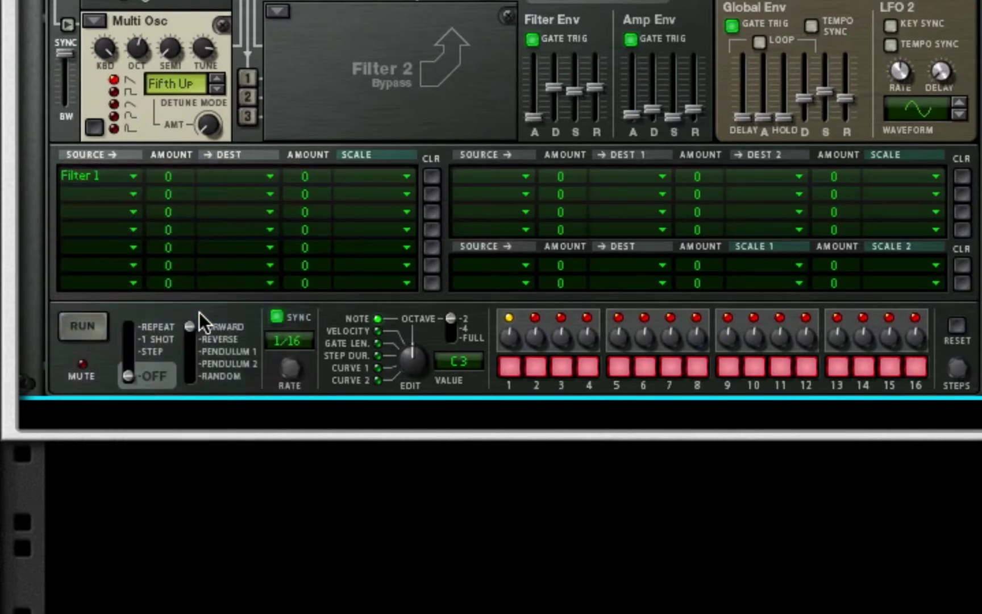
{"action": "left_click_drag", "start_coordinate": [154, 176], "coordinate": [244, 83]}
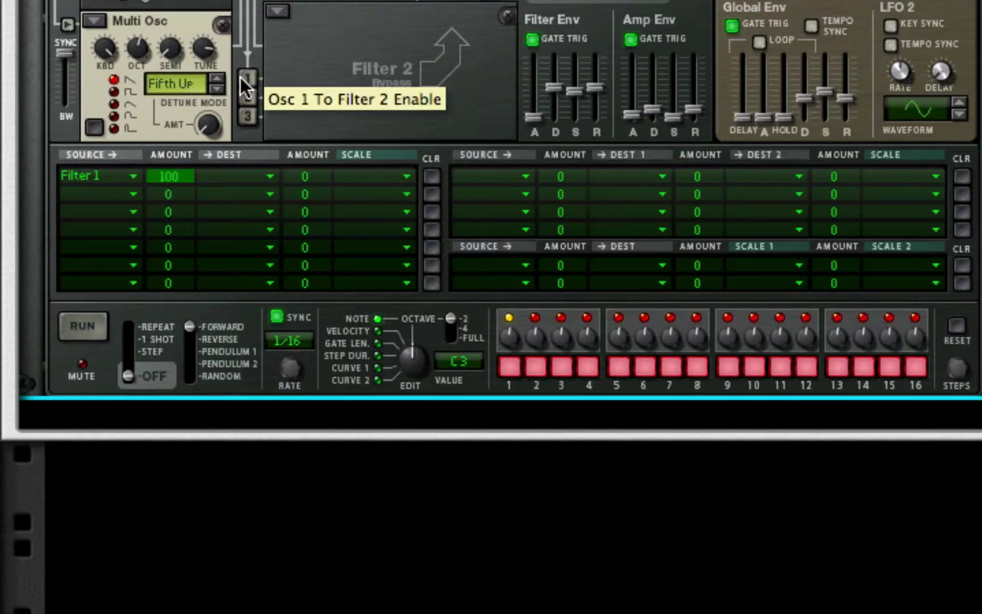
Route that modulation to Amp Env Release as its destination
{"action": "left_click", "coordinate": [243, 176]}
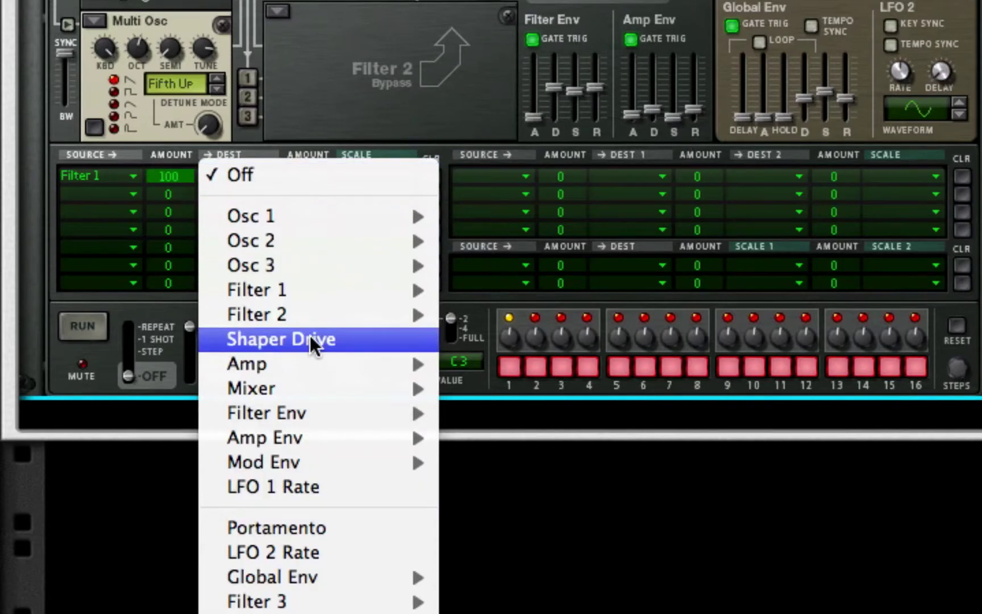
{"action": "mouse_move", "coordinate": [344, 360]}
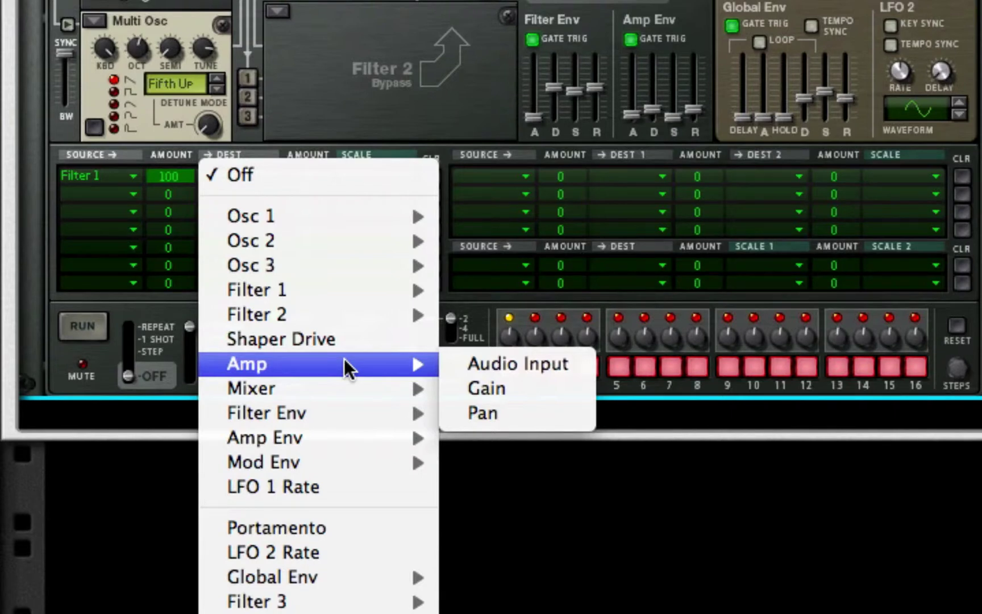
{"action": "key", "text": "Escape"}
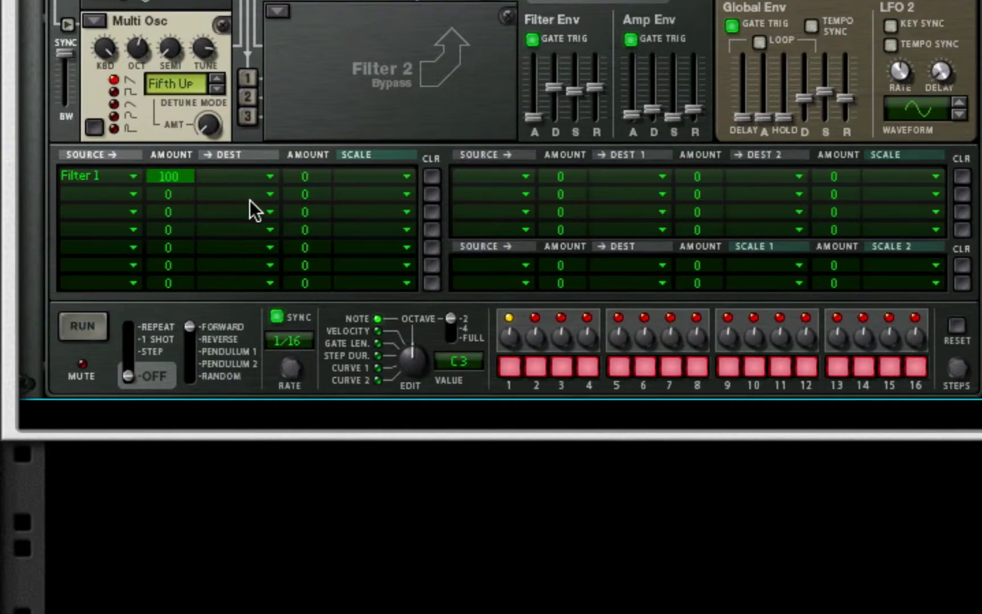
{"action": "left_click", "coordinate": [258, 180]}
{"action": "mouse_move", "coordinate": [406, 378]}
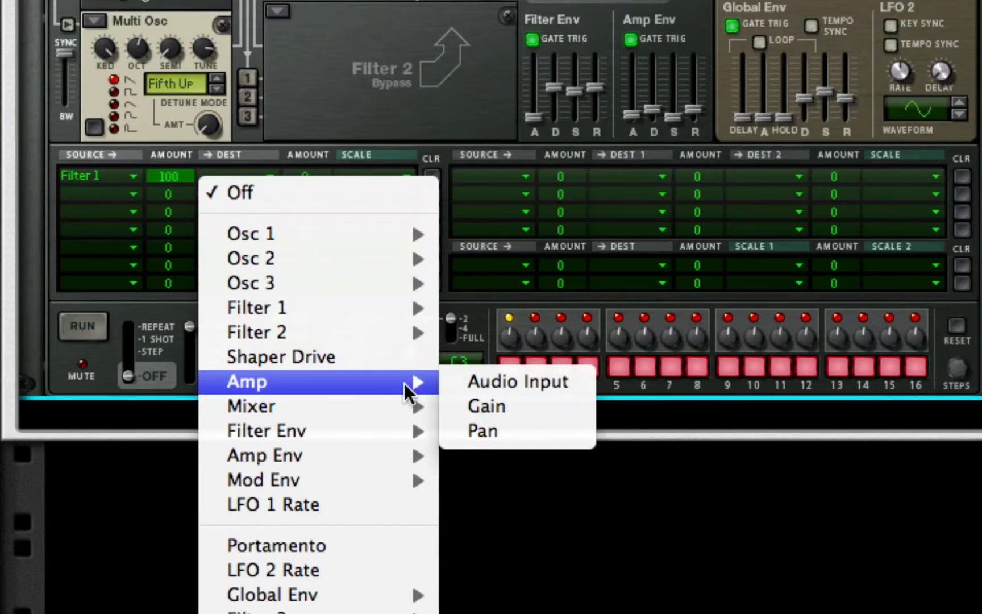
{"action": "mouse_move", "coordinate": [364, 458]}
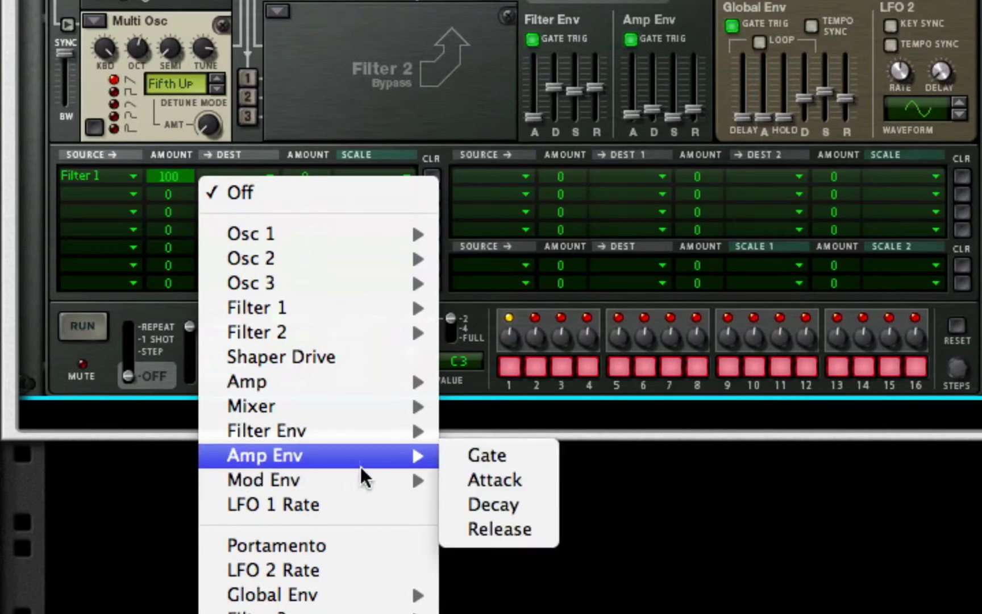
{"action": "left_click", "coordinate": [491, 533]}
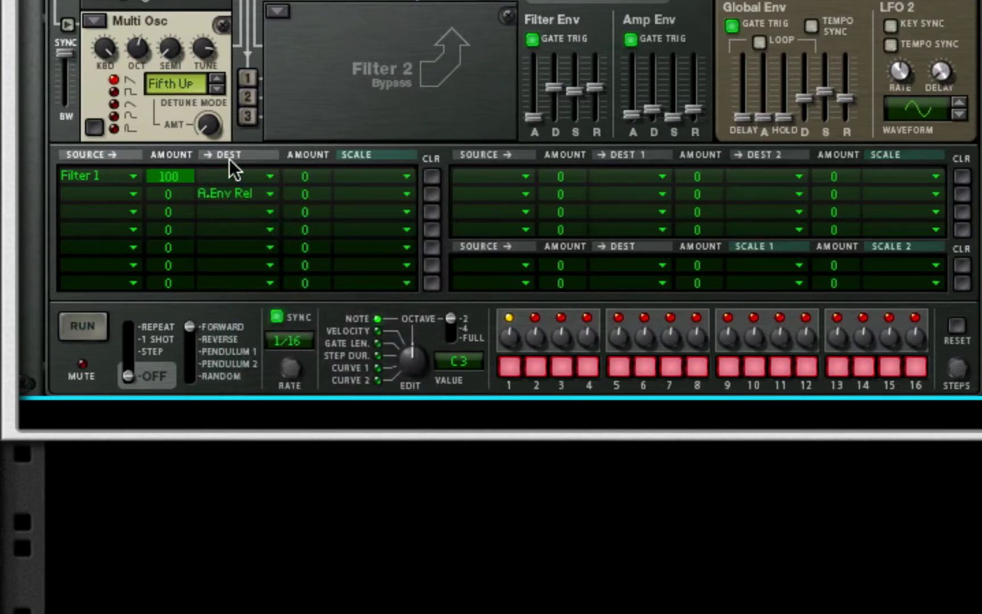
{"action": "left_click", "coordinate": [229, 165]}
{"action": "mouse_move", "coordinate": [391, 447]}
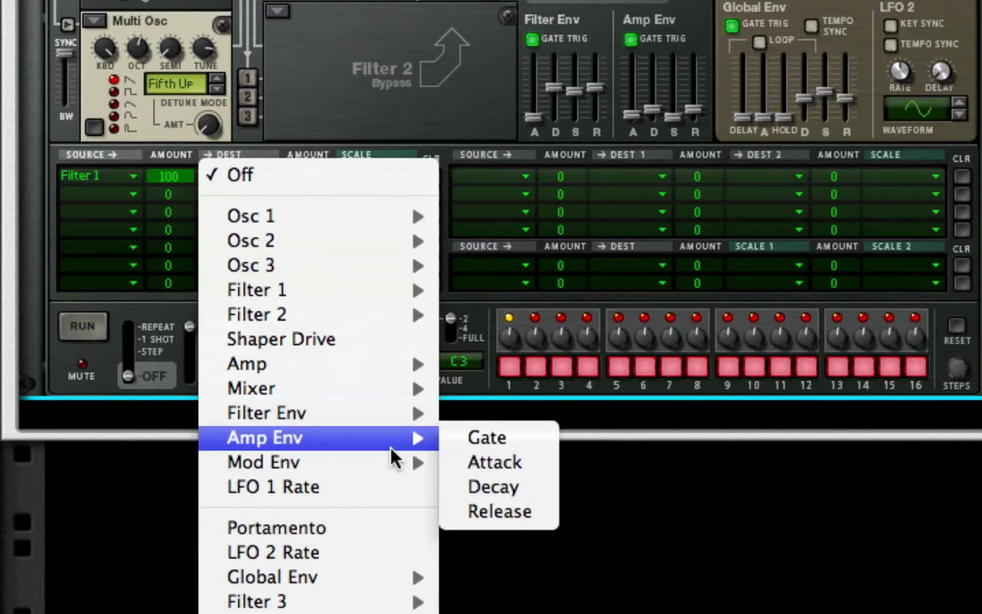
{"action": "left_click", "coordinate": [503, 510]}
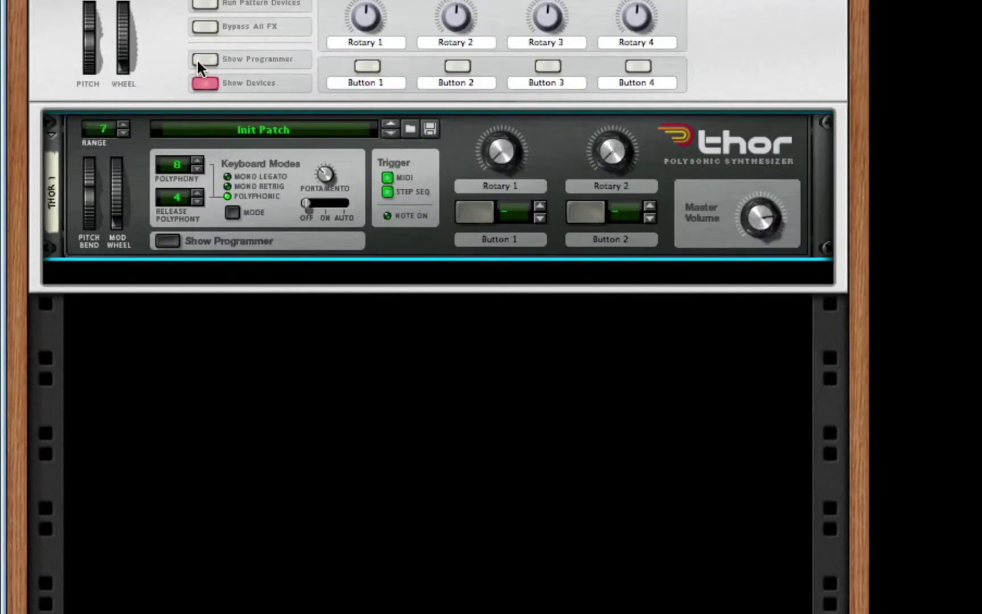
In Thor 1's routing, send Rotary 1 to Filter 1 Freq and label the knob 'F1 Freq'
{"action": "left_click", "coordinate": [198, 60]}
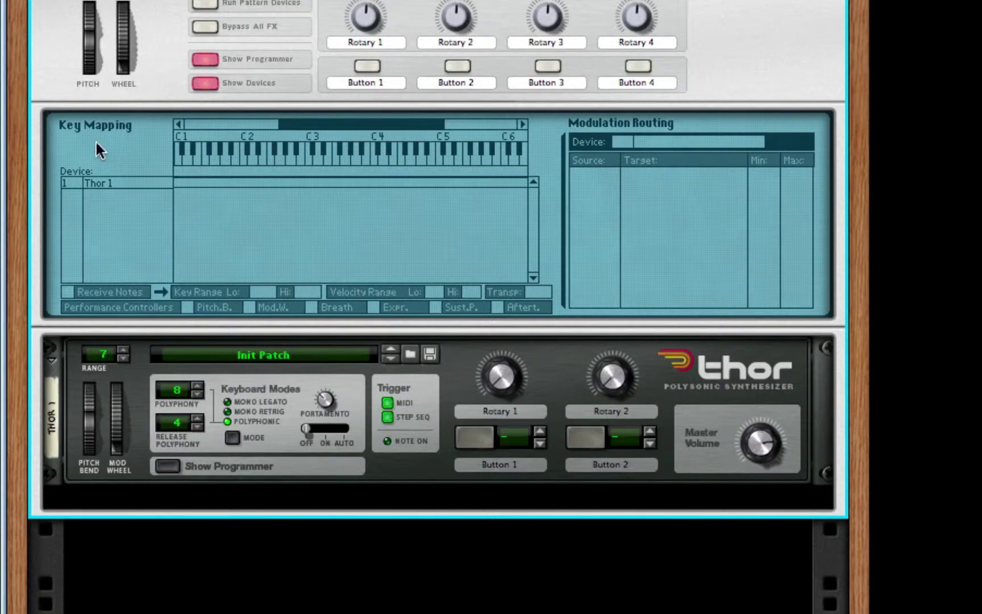
{"action": "left_click", "coordinate": [93, 183]}
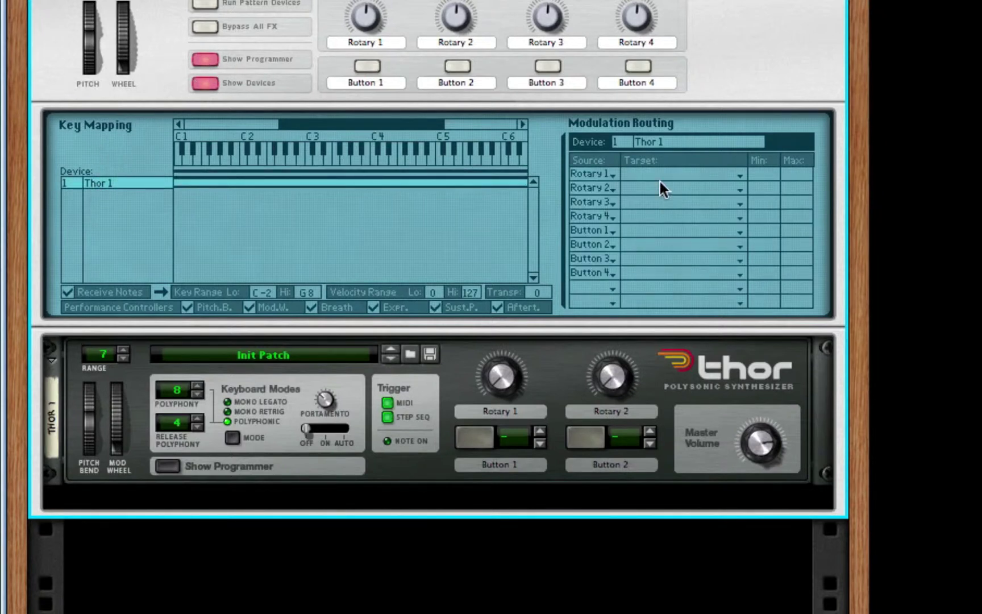
{"action": "left_click", "coordinate": [626, 171]}
{"action": "mouse_move", "coordinate": [748, 243]}
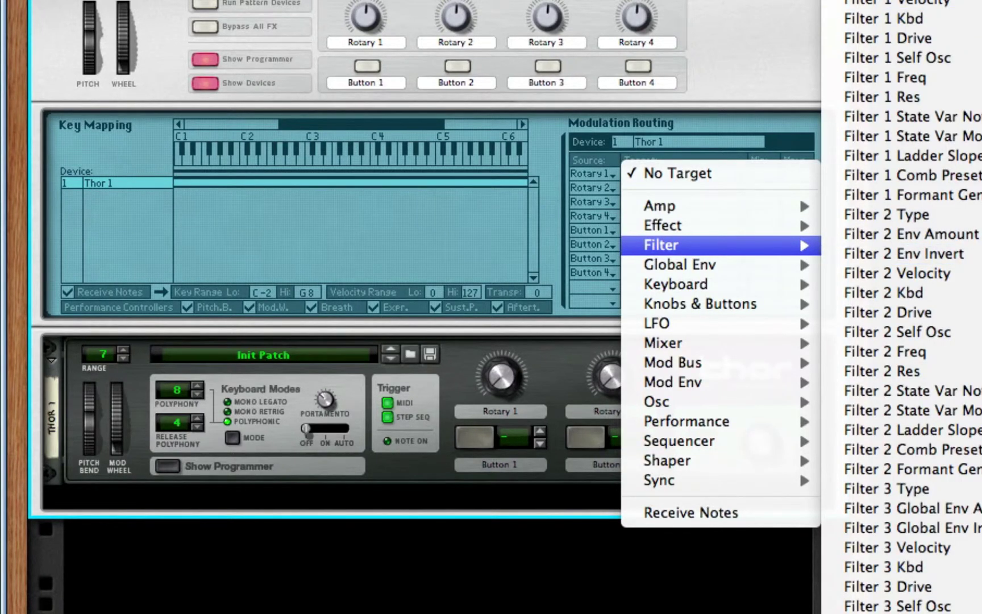
{"action": "left_click", "coordinate": [911, 79]}
{"action": "double_click", "coordinate": [357, 41]}
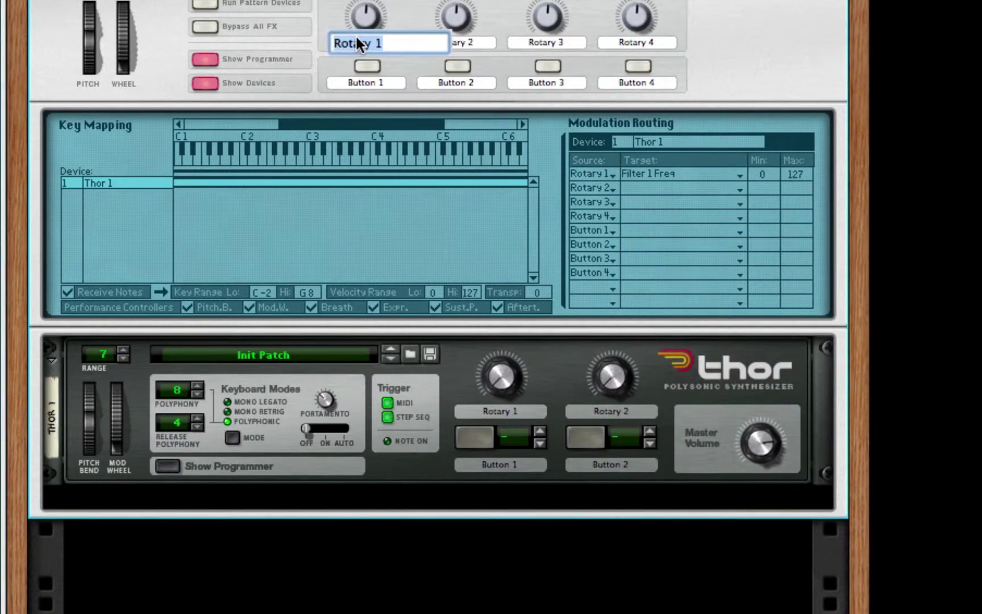
{"action": "type", "text": "F1 Freq"}
{"action": "key", "text": "Return"}
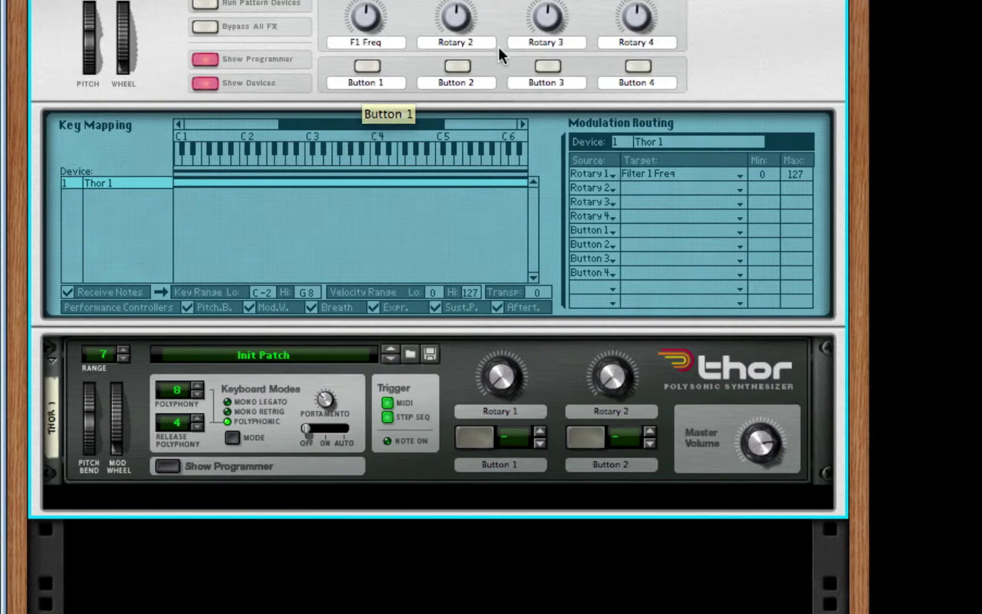
Label Button 2 'Delay On' and route it to Thor's Effect > Delay On
{"action": "double_click", "coordinate": [446, 82]}
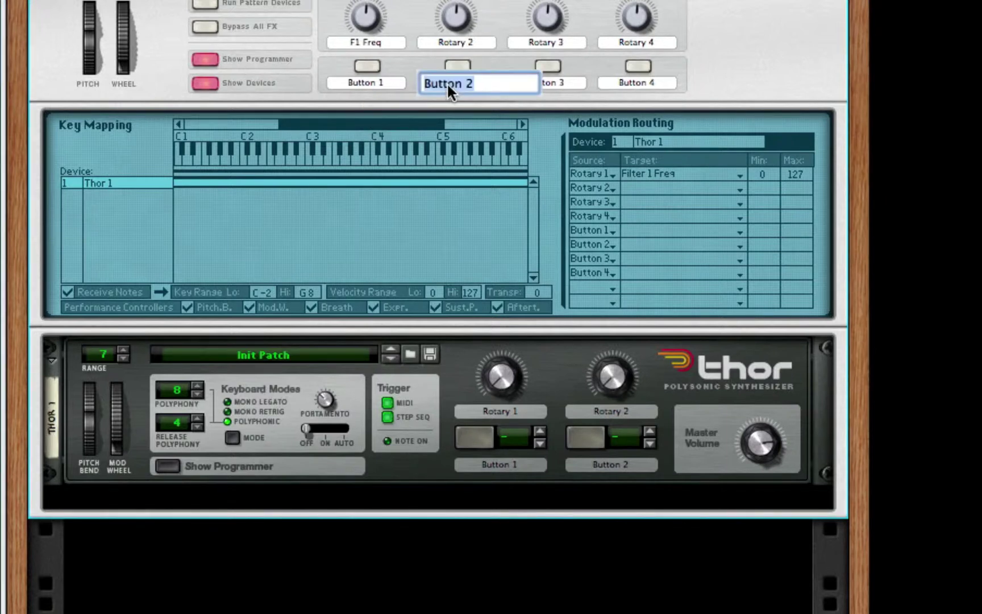
{"action": "type", "text": "Delay On"}
{"action": "key", "text": "Return"}
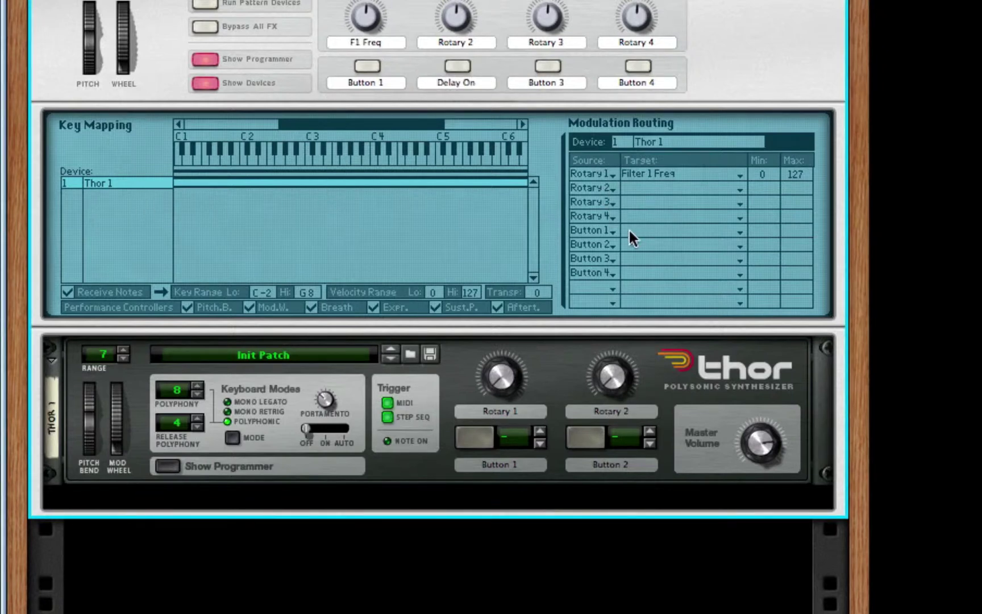
{"action": "left_click", "coordinate": [628, 249]}
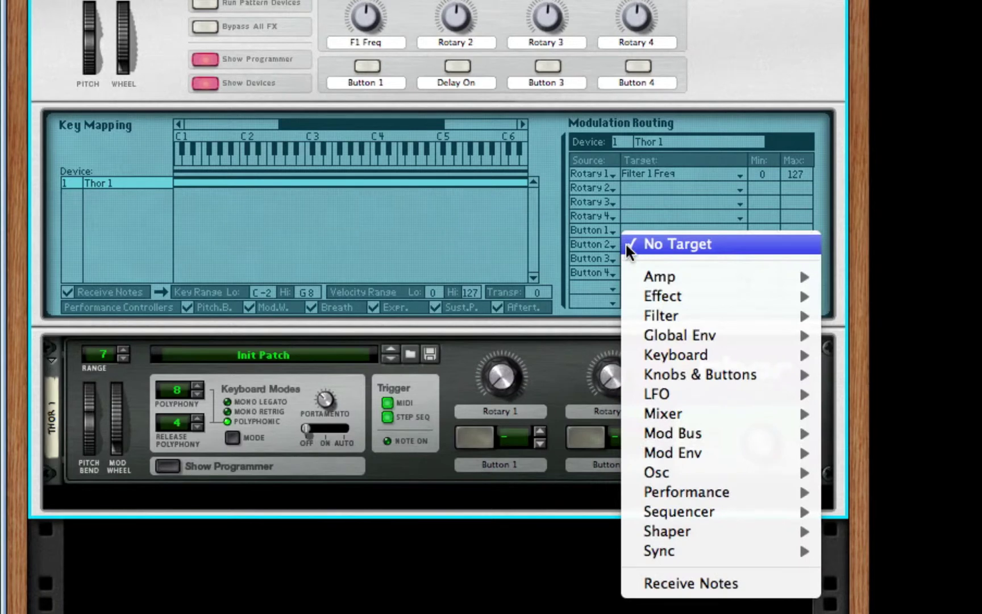
{"action": "mouse_move", "coordinate": [790, 301]}
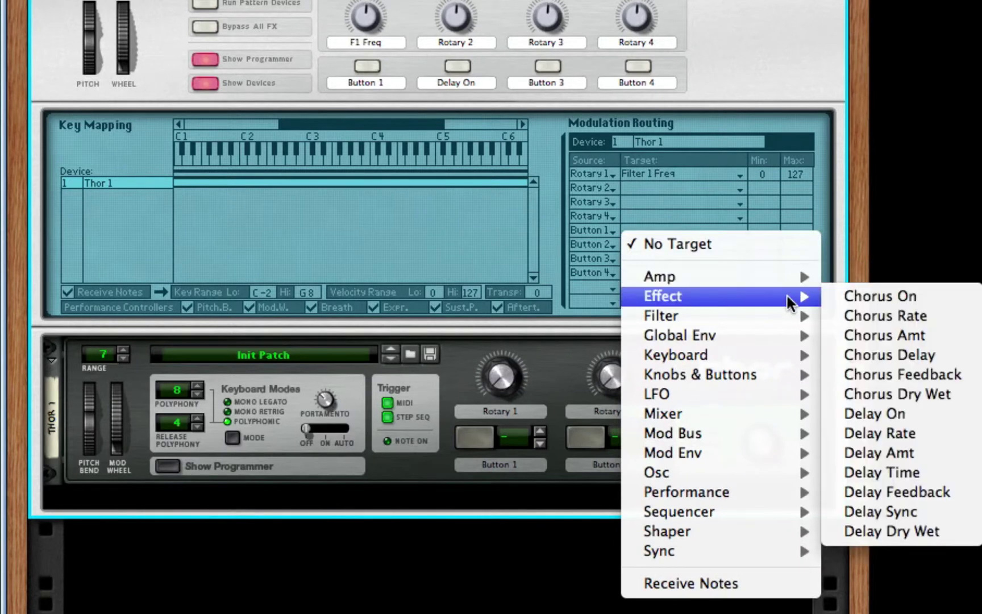
{"action": "left_click", "coordinate": [841, 417]}
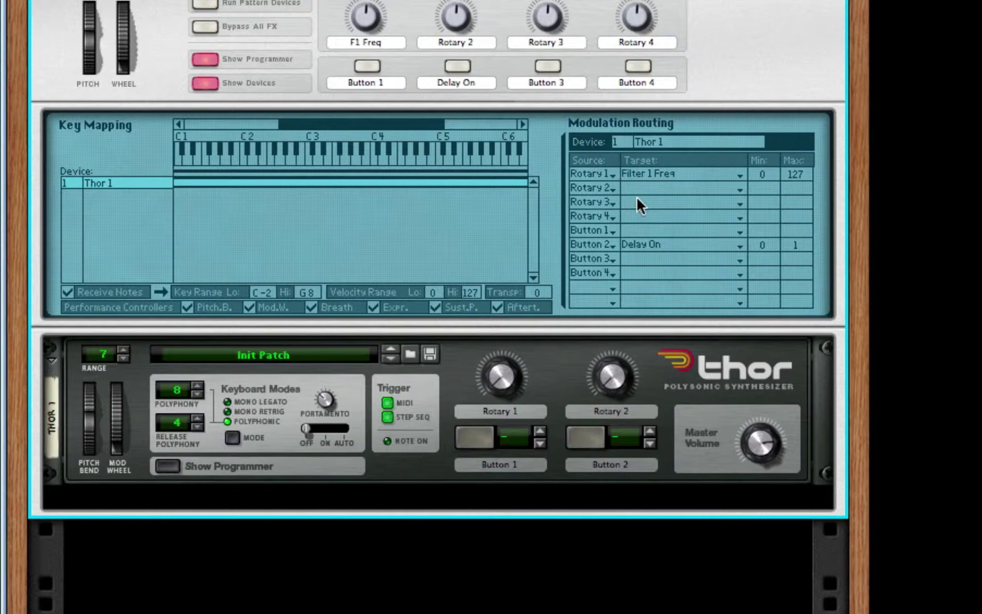
Route Rotary 2 to Amp Env Release and label the knob 'Sustain'
{"action": "left_click", "coordinate": [652, 189]}
{"action": "mouse_move", "coordinate": [752, 222]}
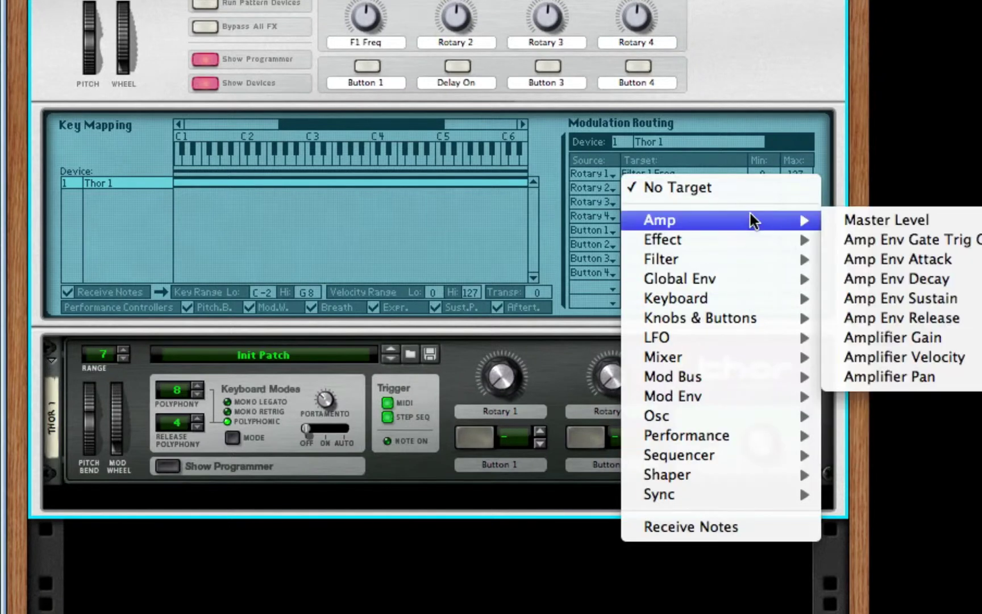
{"action": "left_click", "coordinate": [924, 312]}
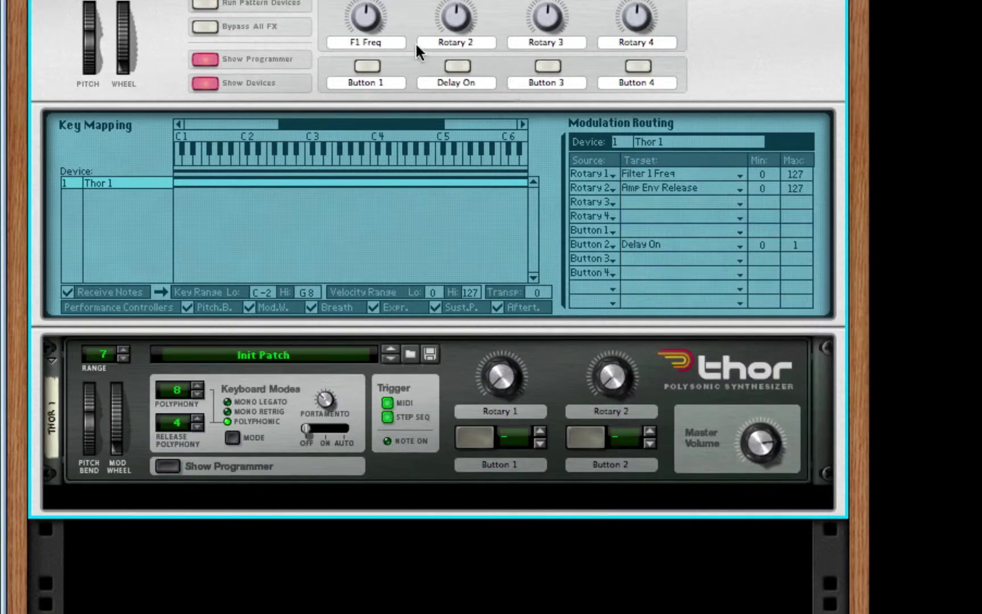
{"action": "double_click", "coordinate": [438, 41]}
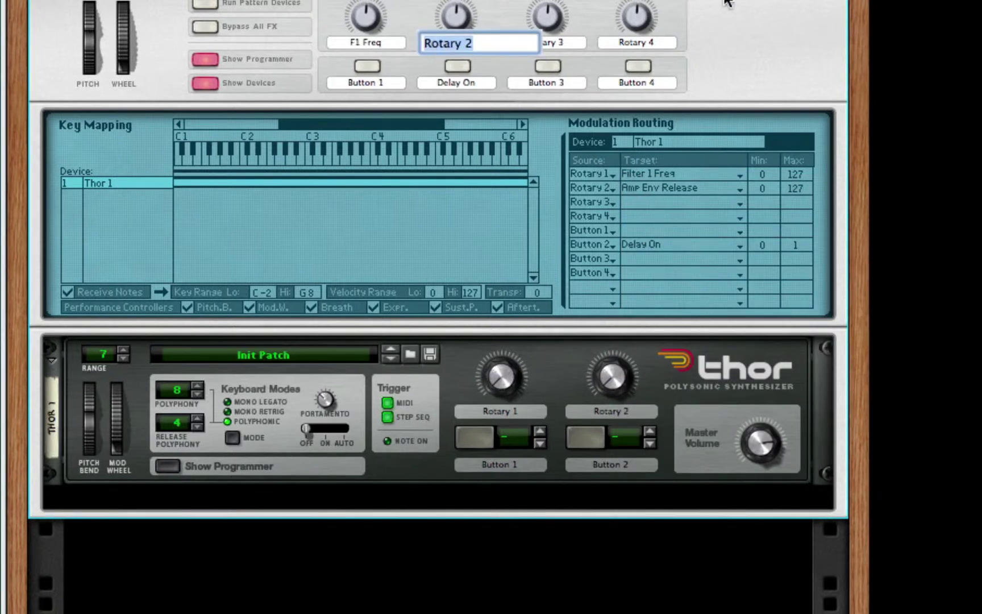
{"action": "type", "text": "S"}
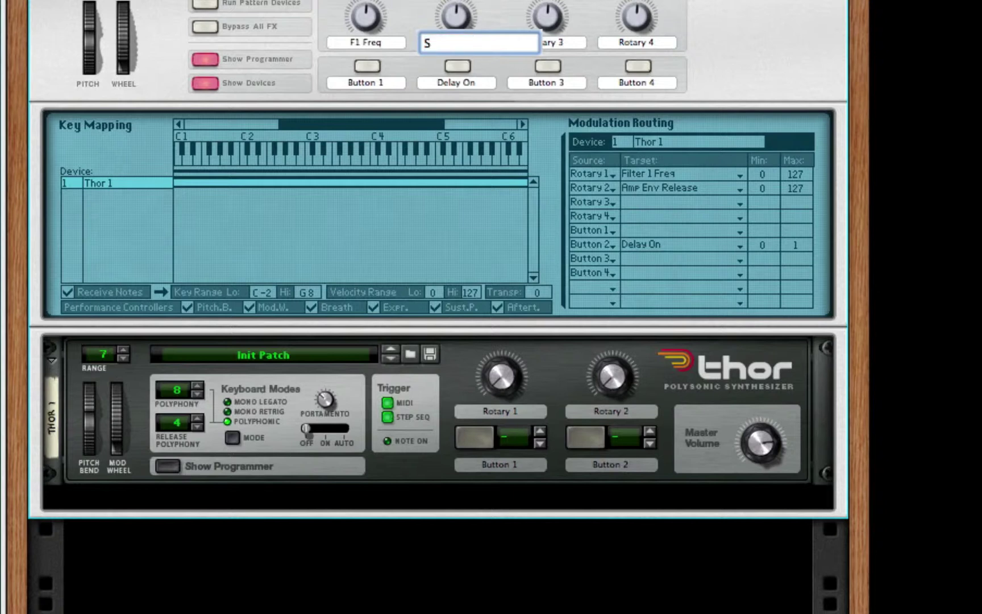
{"action": "type", "text": "ustain"}
{"action": "key", "text": "Return"}
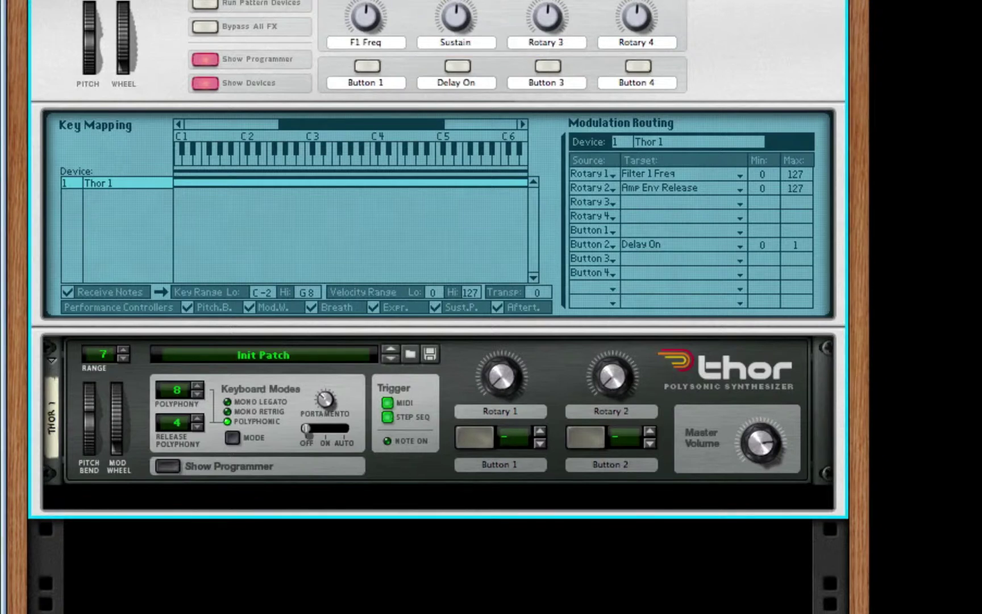
Rename the Button 1 label to 'Chorus Reverb'
{"action": "double_click", "coordinate": [371, 81]}
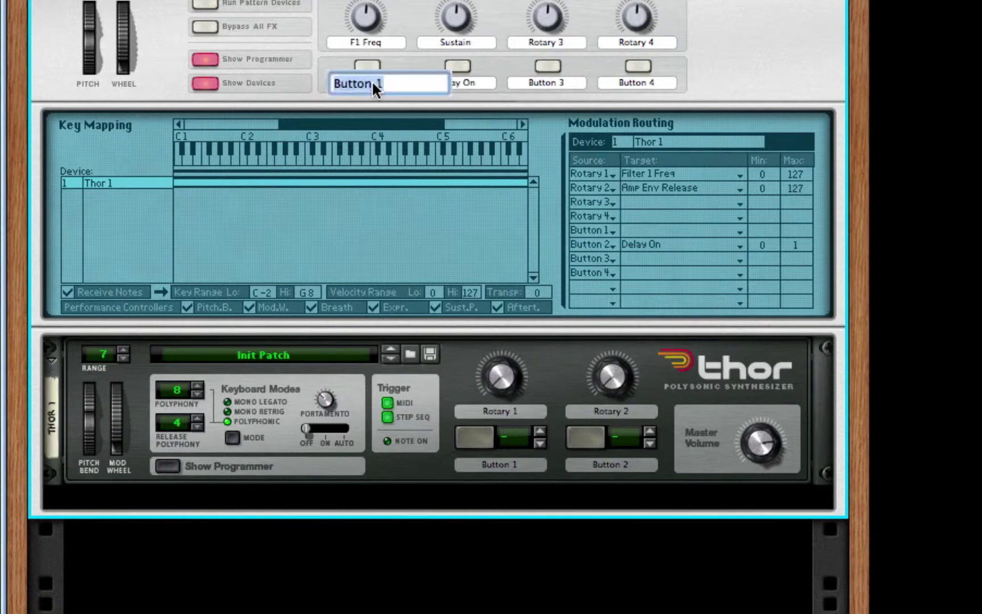
{"action": "type", "text": "C"}
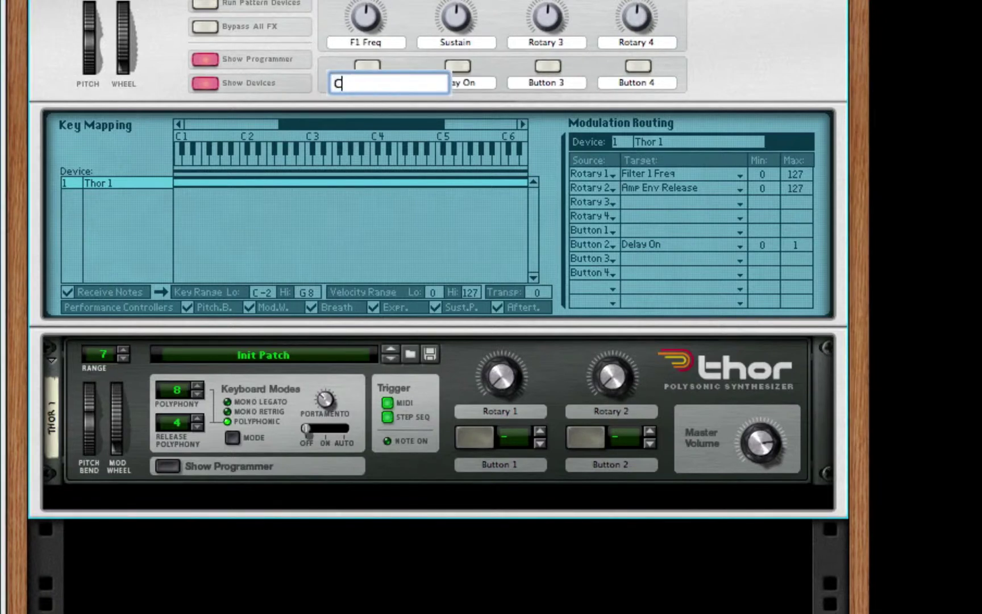
{"action": "type", "text": "horus Reverb"}
{"action": "key", "text": "Return"}
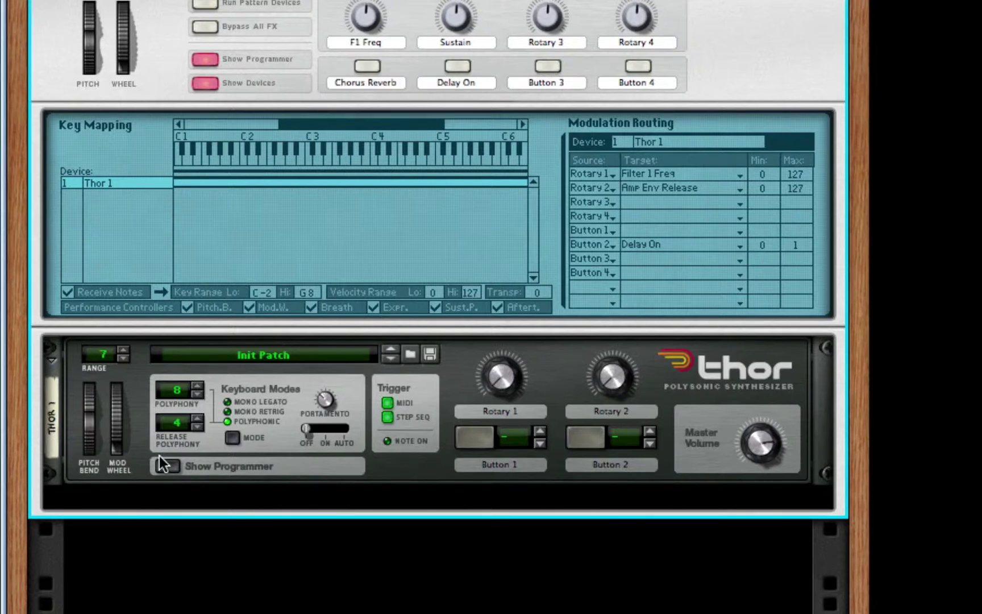
Insert an RV7000 Advanced Reverb below Thor and expand its Remote Programmer
{"action": "right_click", "coordinate": [362, 471]}
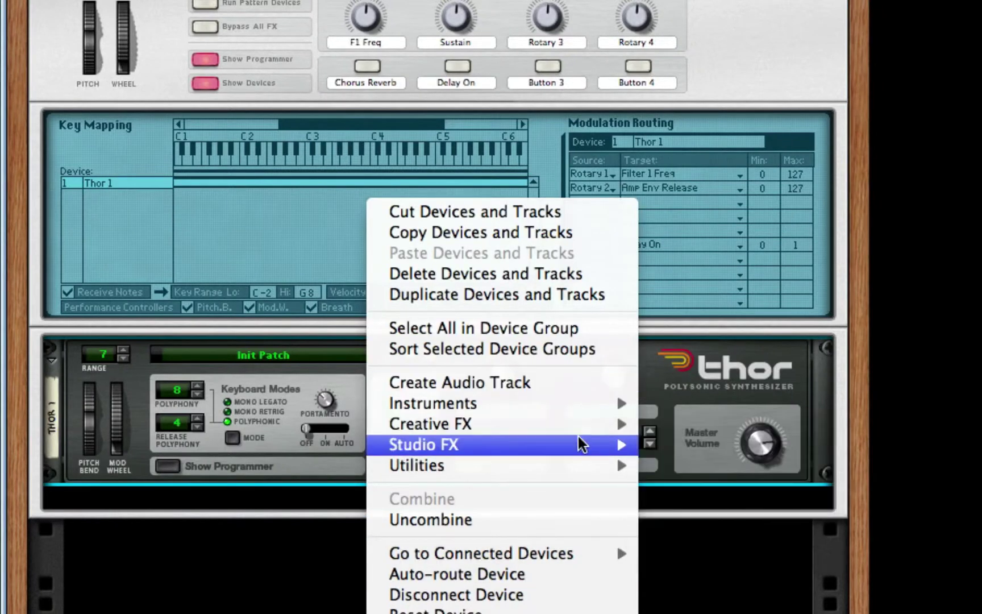
{"action": "mouse_move", "coordinate": [587, 447]}
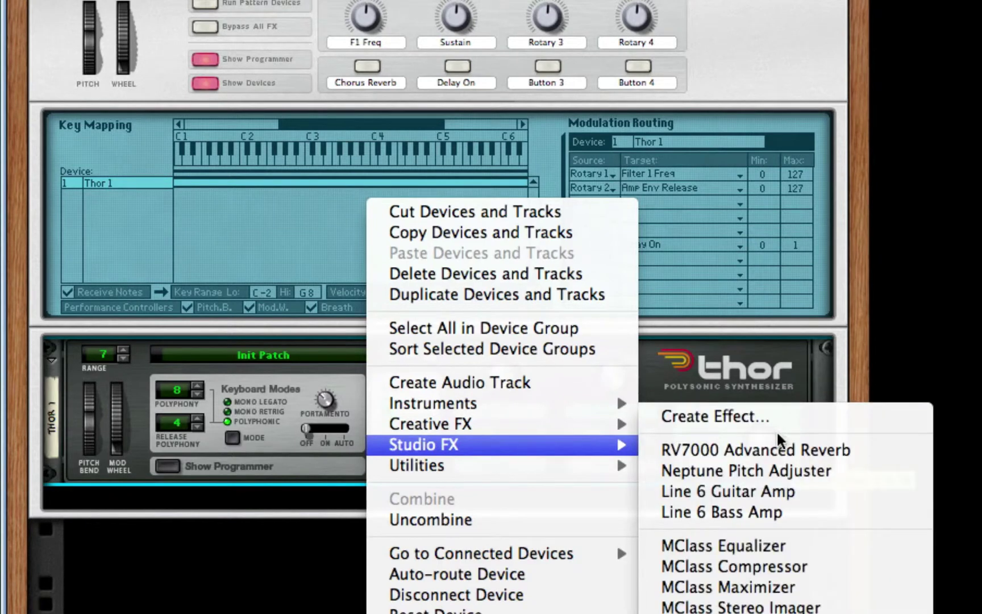
{"action": "left_click", "coordinate": [777, 449]}
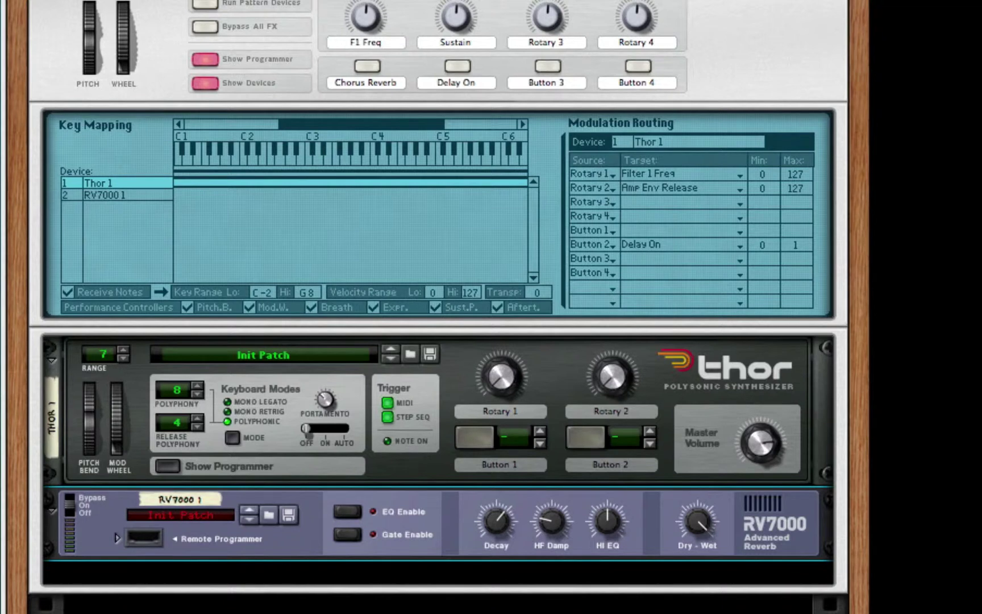
{"action": "left_click", "coordinate": [118, 539]}
{"action": "scroll", "coordinate": [486, 467], "scroll_direction": "down", "scroll_amount": 5}
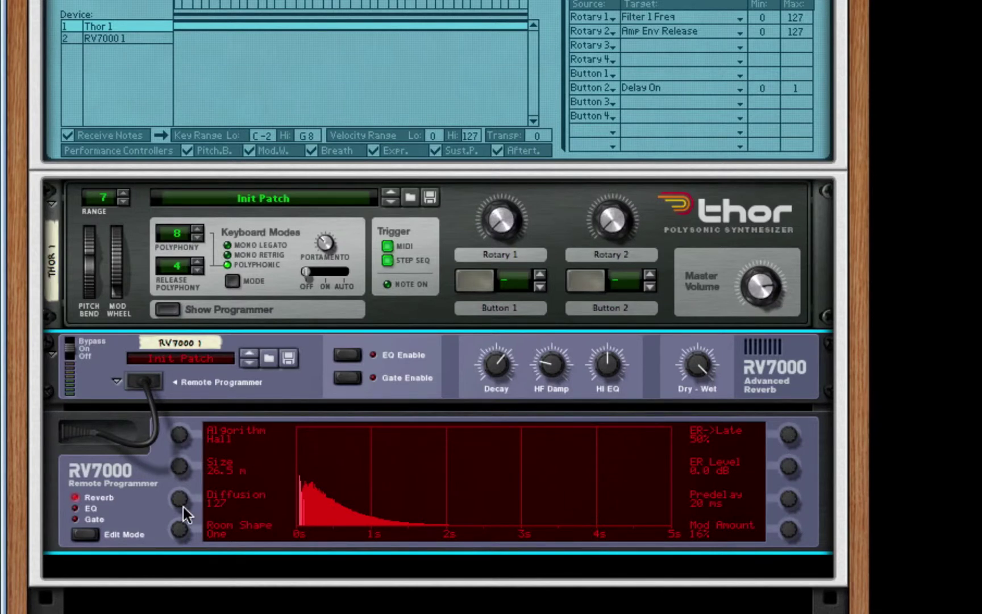
Set reverb Size 39.6 m, ER Level 3.8 dB, Predelay 0 ms and Mod Amount 100%
{"action": "left_click_drag", "start_coordinate": [180, 506], "coordinate": [188, 568]}
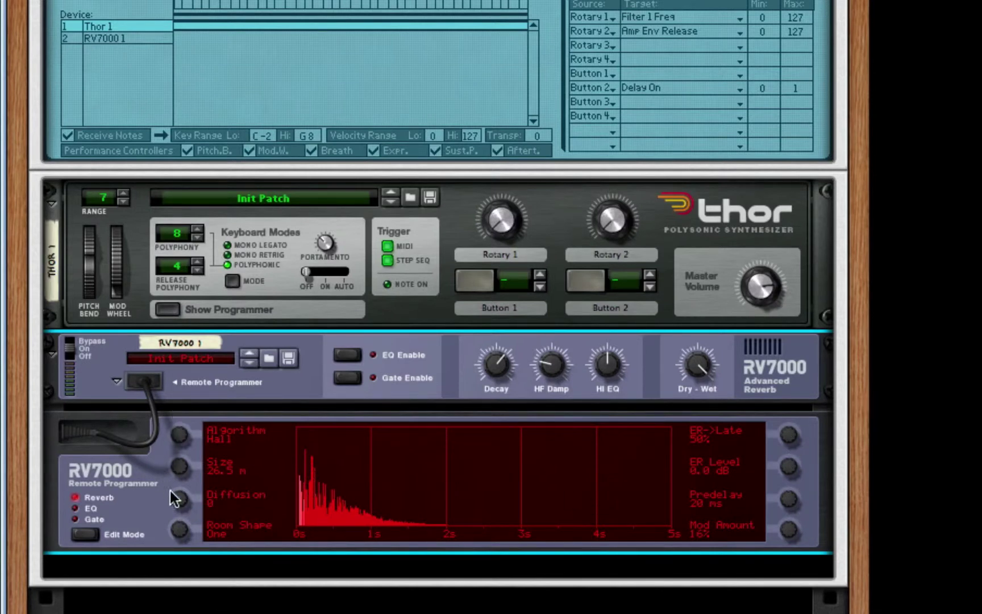
{"action": "left_click_drag", "start_coordinate": [180, 497], "coordinate": [177, 496]}
{"action": "left_click_drag", "start_coordinate": [177, 467], "coordinate": [215, 213]}
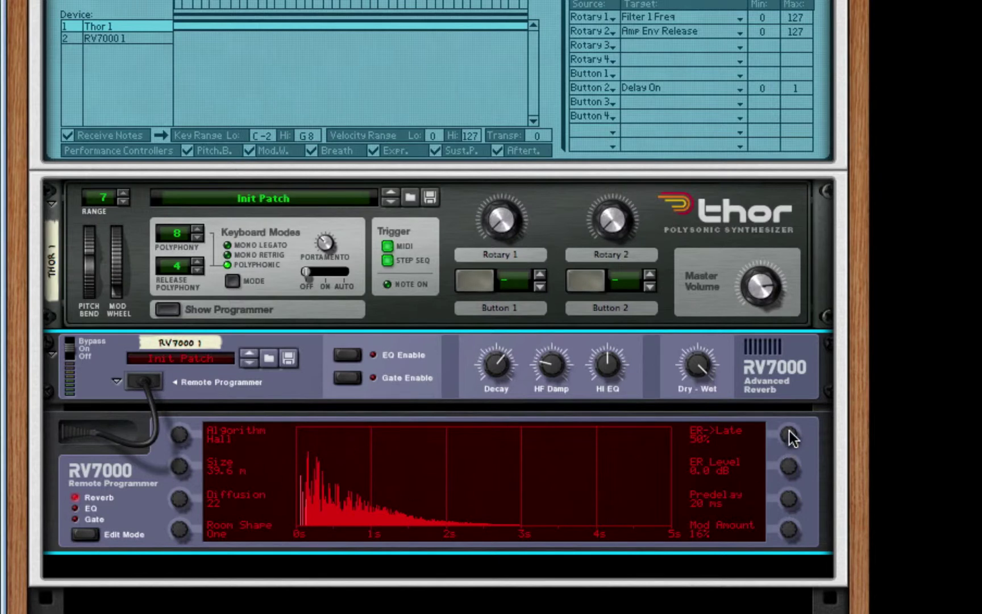
{"action": "left_click_drag", "start_coordinate": [790, 430], "coordinate": [837, 366]}
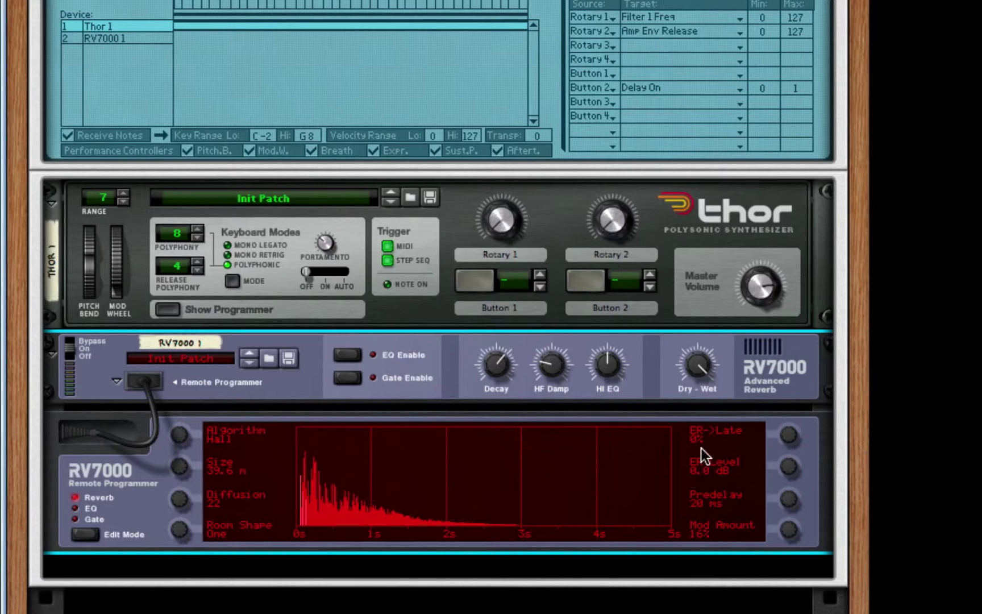
{"action": "left_click_drag", "start_coordinate": [792, 455], "coordinate": [798, 432]}
{"action": "left_click_drag", "start_coordinate": [793, 504], "coordinate": [806, 603]}
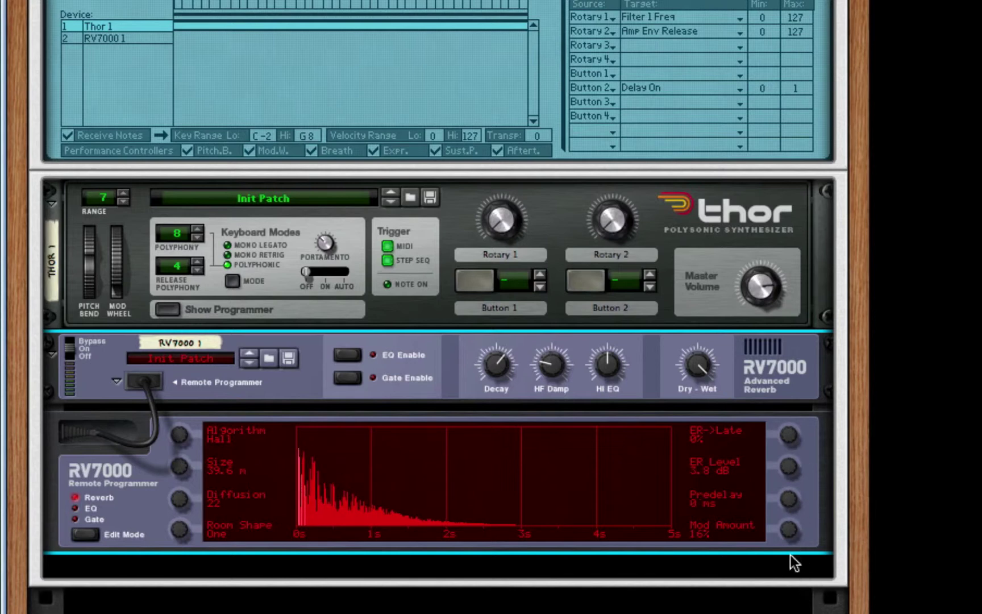
{"action": "left_click_drag", "start_coordinate": [787, 532], "coordinate": [795, 319]}
Route Button 1 to the RV7000's Master > Enabled with its Min value set to 2
{"action": "left_click", "coordinate": [165, 308]}
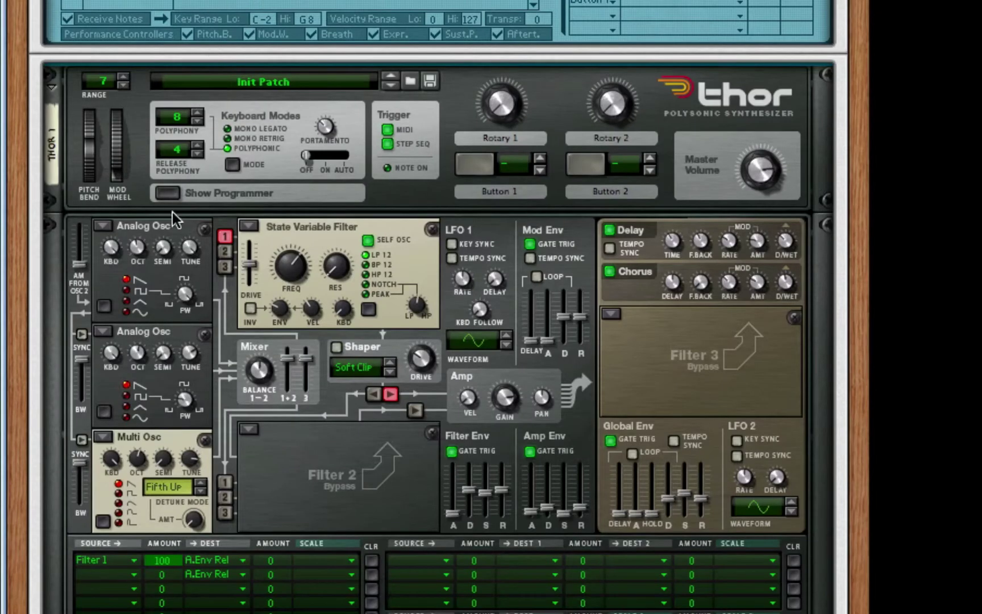
{"action": "left_click", "coordinate": [172, 194]}
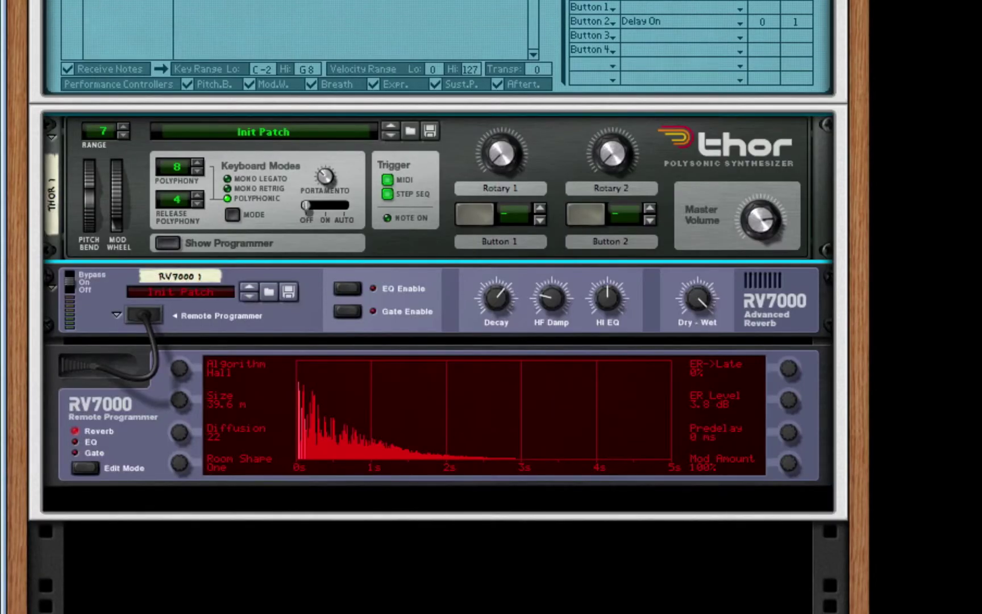
{"action": "left_click", "coordinate": [284, 28]}
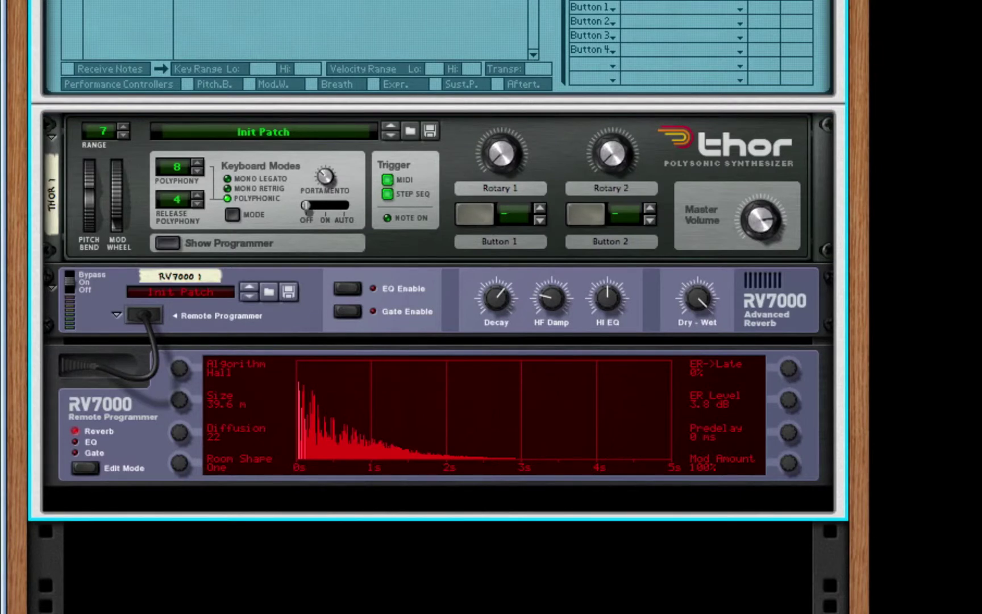
{"action": "left_click", "coordinate": [634, 11]}
{"action": "mouse_move", "coordinate": [669, 35]}
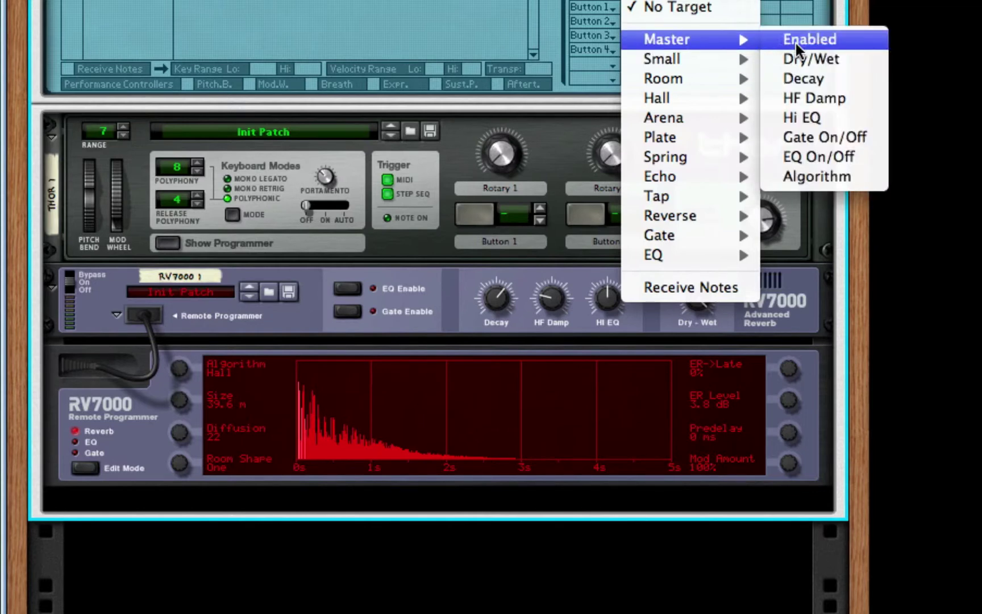
{"action": "left_click", "coordinate": [795, 41]}
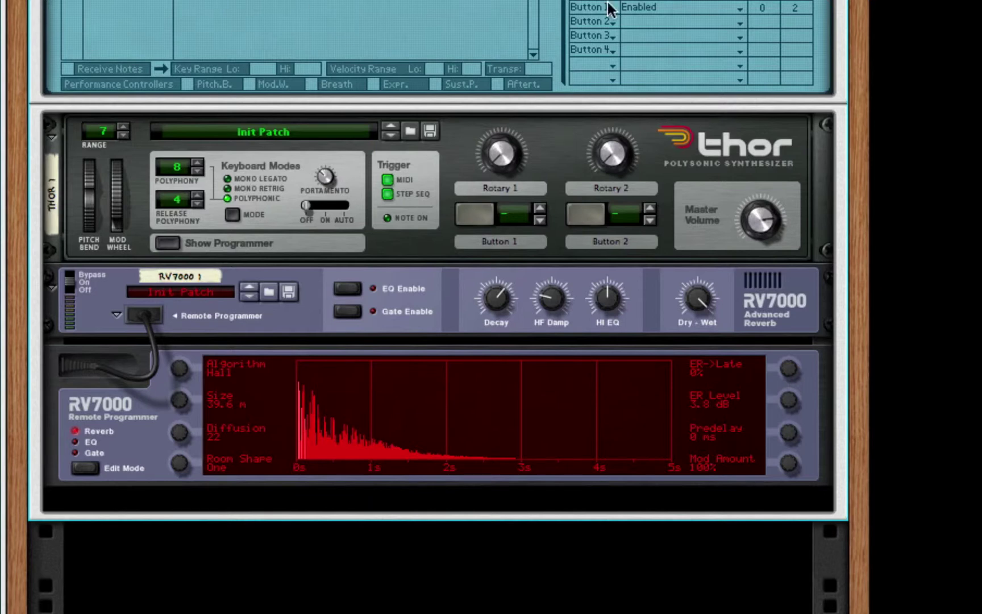
{"action": "left_click_drag", "start_coordinate": [763, 10], "coordinate": [791, 10]}
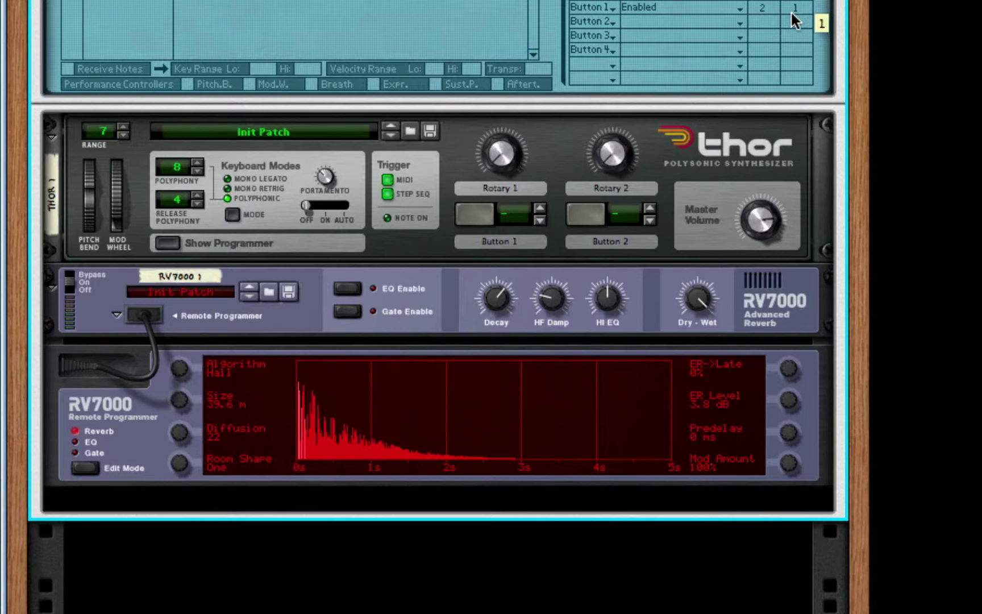
Collapse the RV7000 programmer and insert a Line 6 Bass Amp below the reverb
{"action": "left_click", "coordinate": [116, 315]}
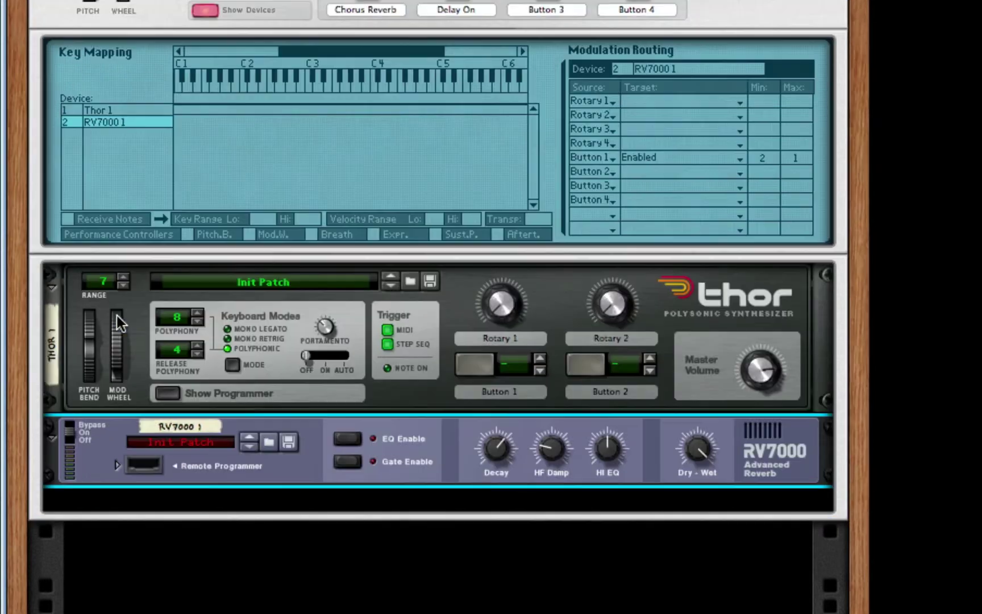
{"action": "right_click", "coordinate": [446, 437]}
{"action": "key", "text": "Escape"}
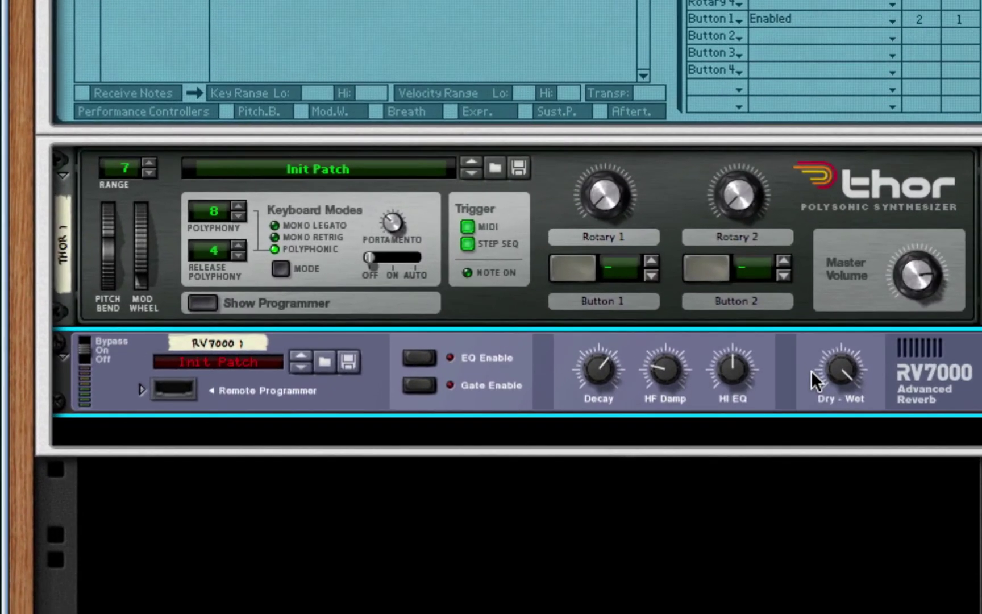
{"action": "right_click", "coordinate": [671, 450]}
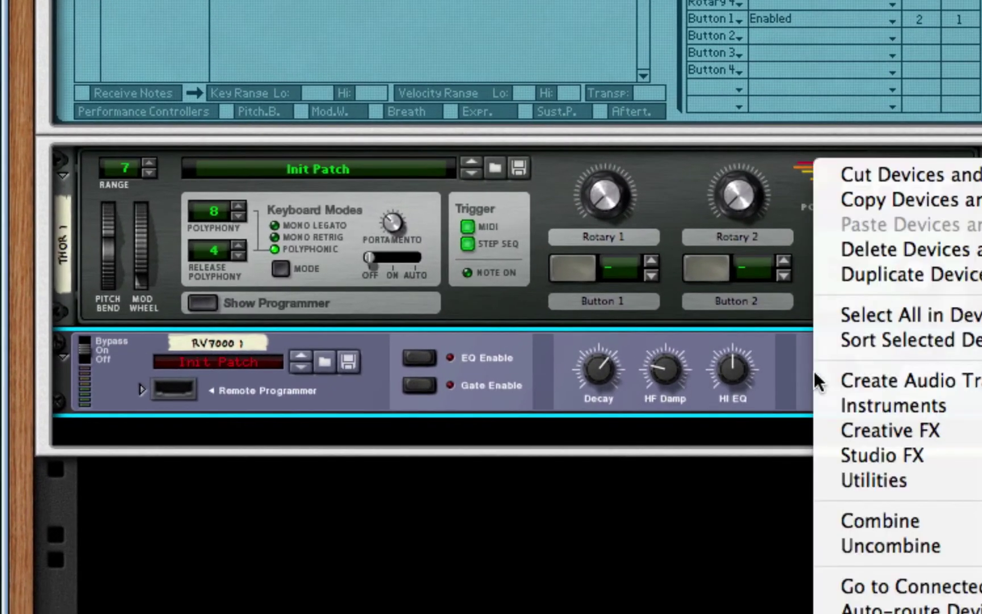
{"action": "left_click", "coordinate": [879, 521]}
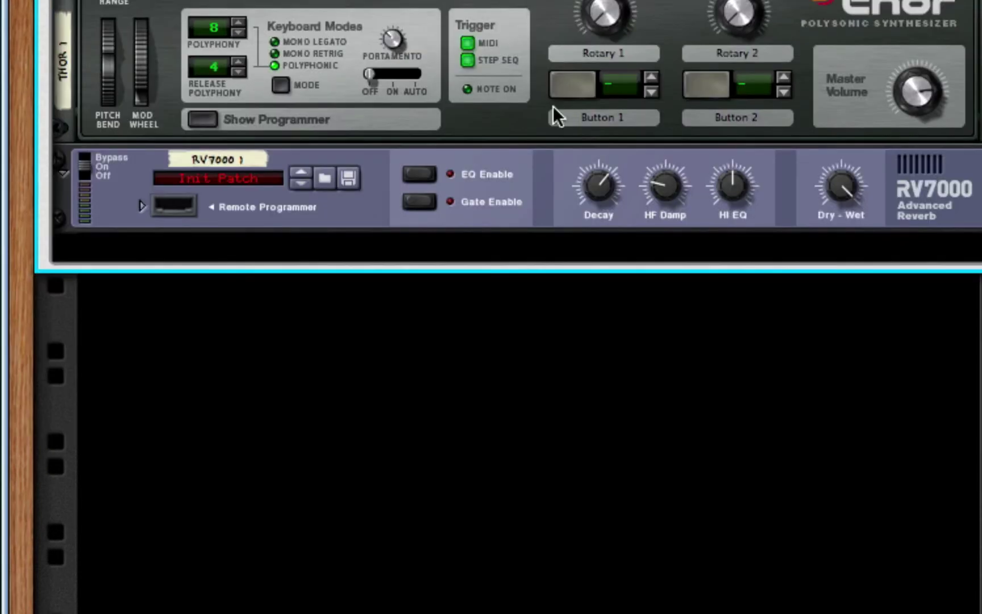
{"action": "right_click", "coordinate": [770, 208]}
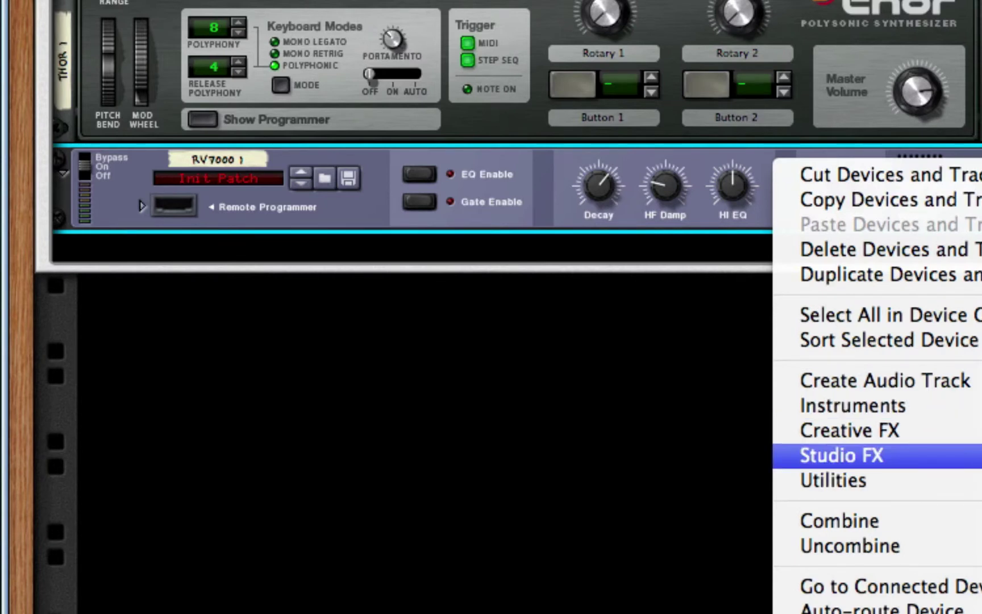
{"action": "left_click", "coordinate": [979, 454]}
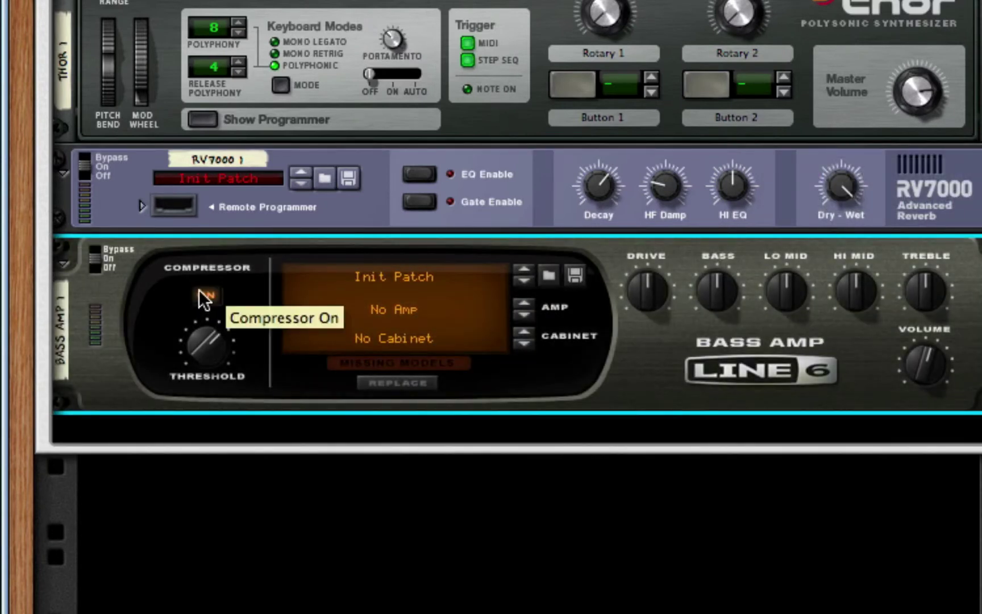
{"action": "right_click", "coordinate": [743, 377]}
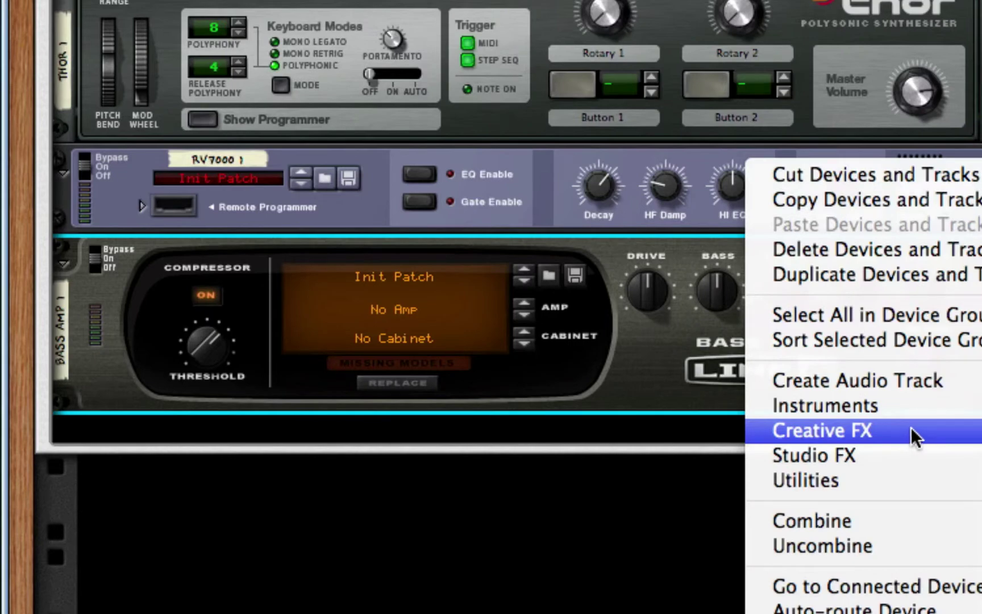
Insert a Scream 4, raise Damage Control, choose Tape damage, and raise P1 and P2
{"action": "left_click", "coordinate": [598, 363]}
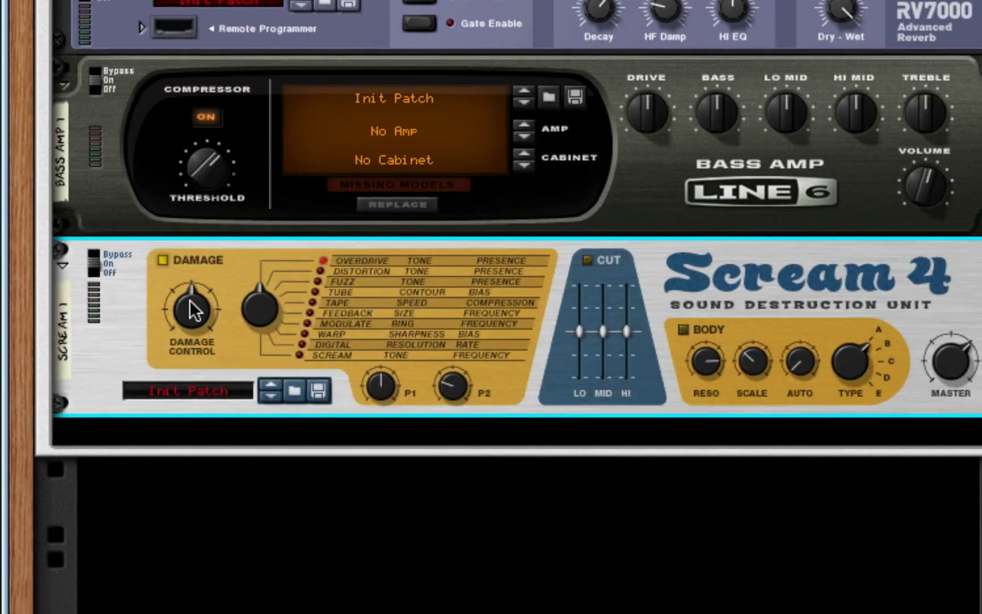
{"action": "left_click_drag", "start_coordinate": [190, 301], "coordinate": [188, 289]}
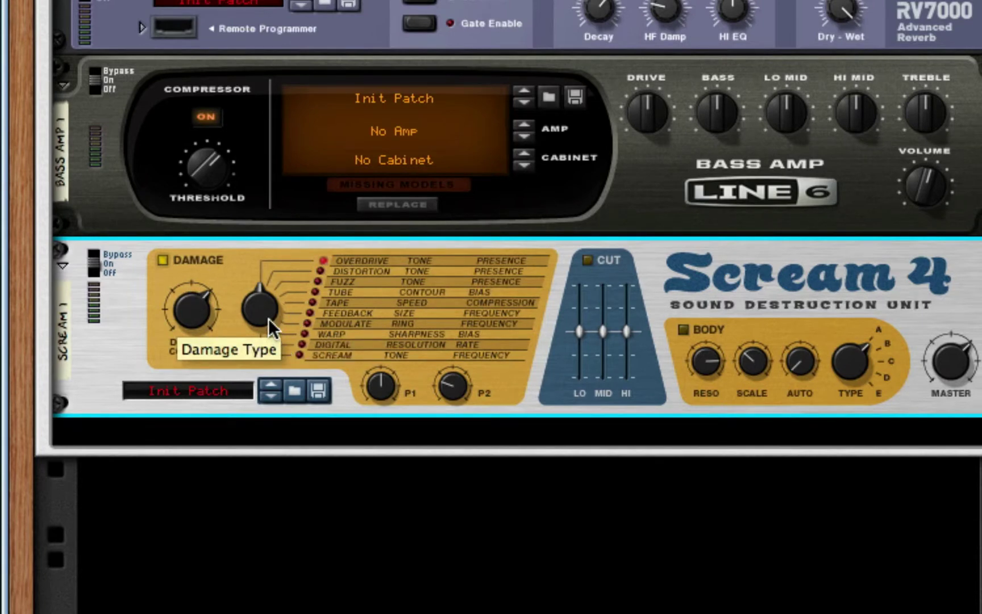
{"action": "left_click_drag", "start_coordinate": [269, 319], "coordinate": [263, 264]}
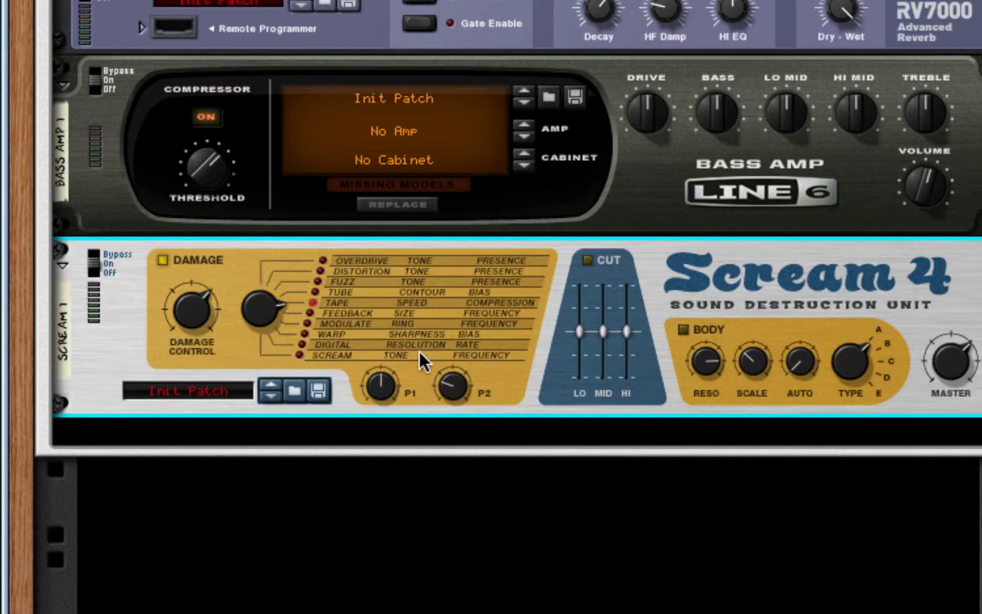
{"action": "left_click_drag", "start_coordinate": [402, 377], "coordinate": [403, 366]}
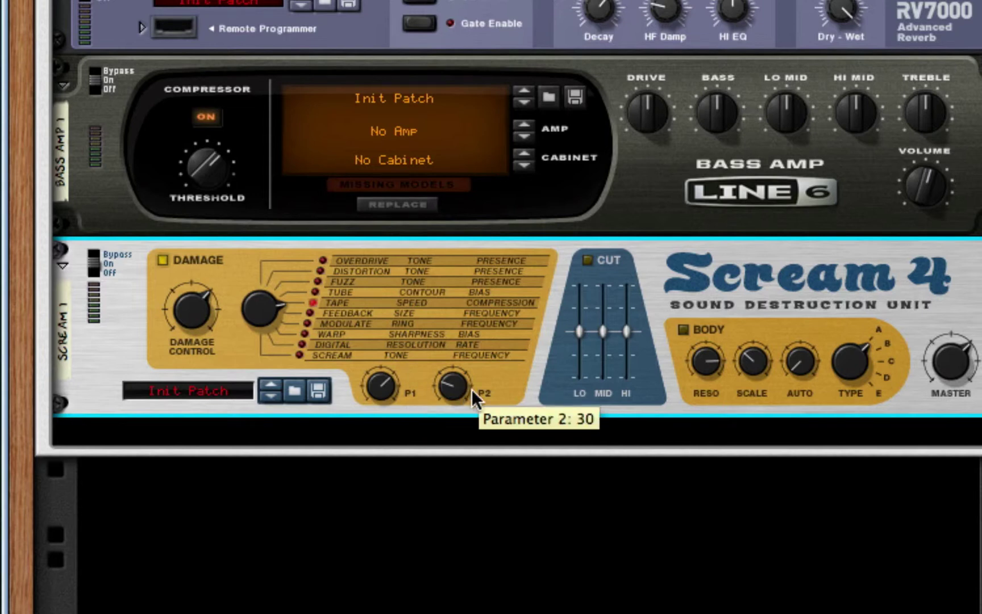
{"action": "left_click_drag", "start_coordinate": [472, 388], "coordinate": [475, 353]}
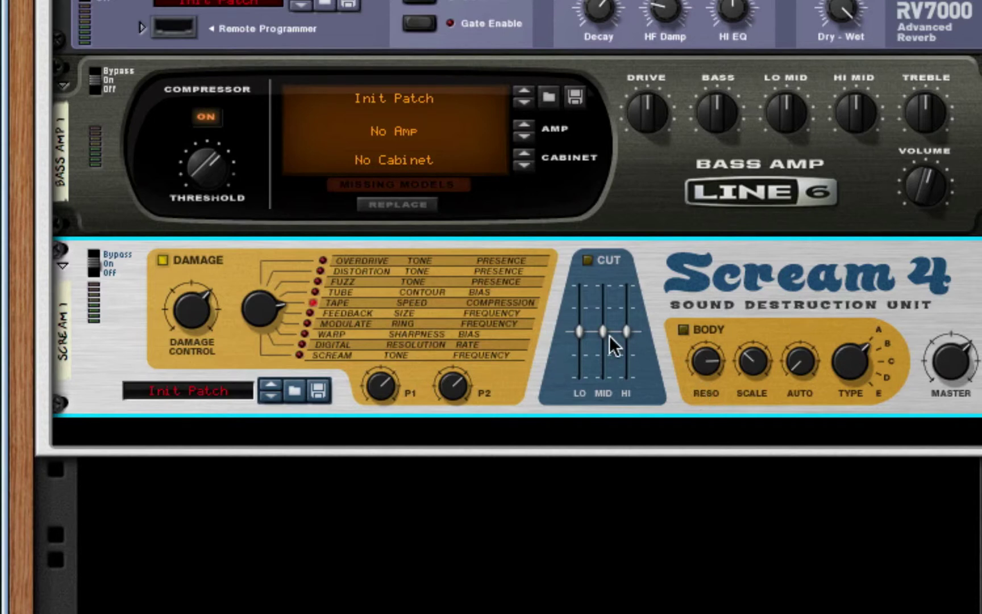
Add a Saturation Knob below Scream 4, then add and delete a stray PEQ-2 EQ
{"action": "right_click", "coordinate": [658, 389]}
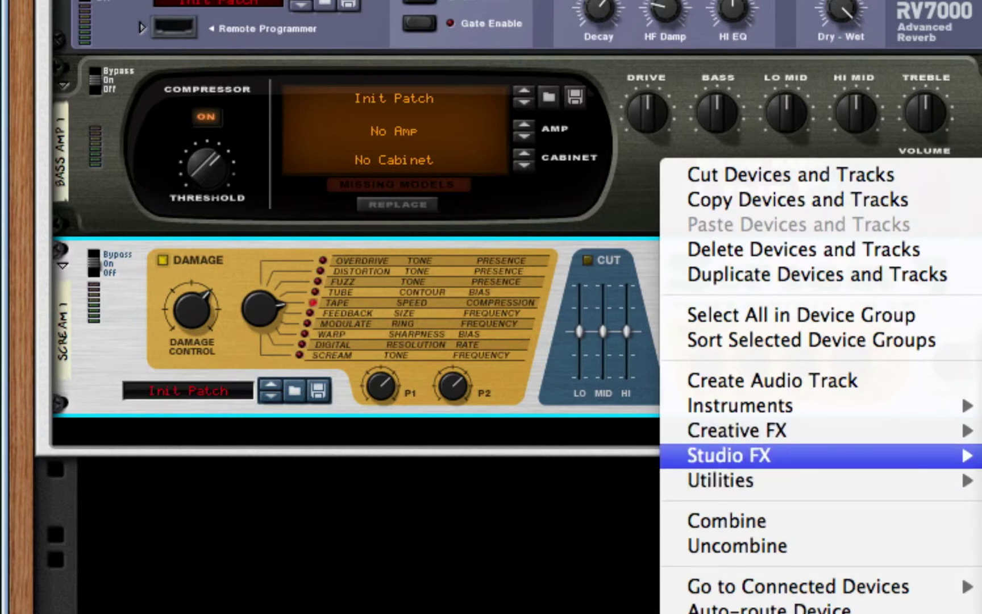
{"action": "left_click", "coordinate": [978, 455]}
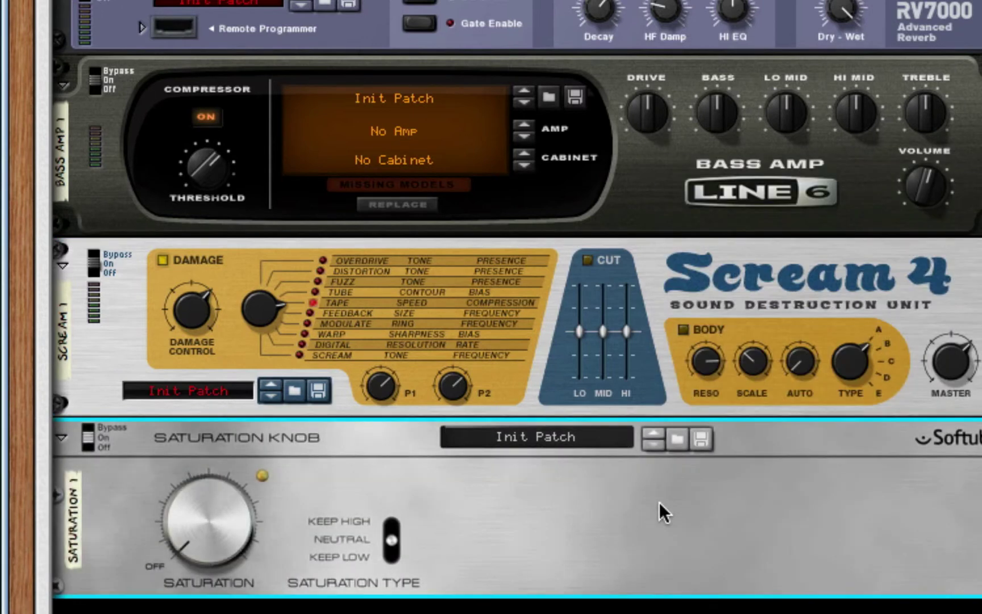
{"action": "right_click", "coordinate": [660, 502]}
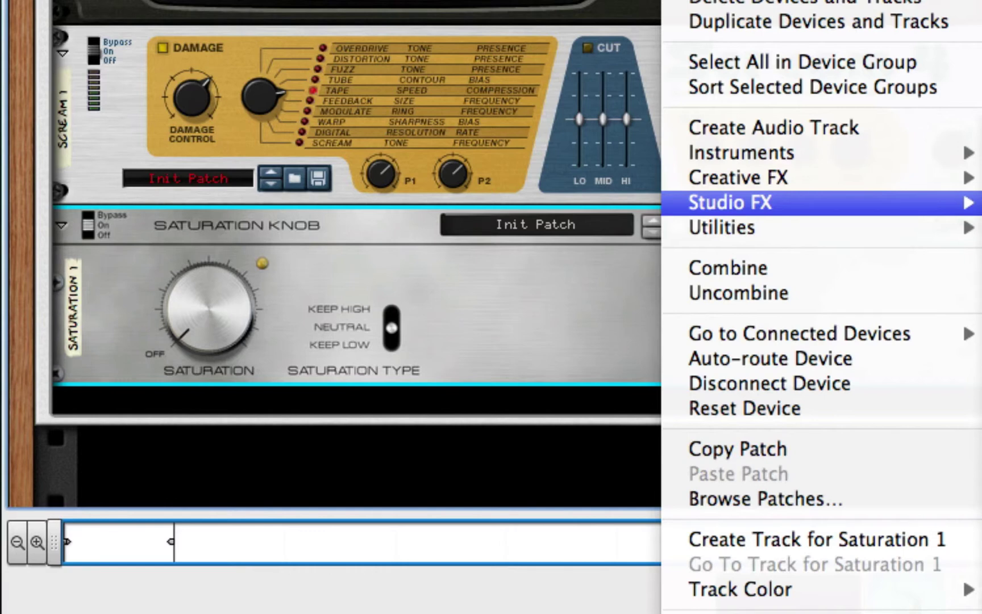
{"action": "left_click", "coordinate": [938, 454]}
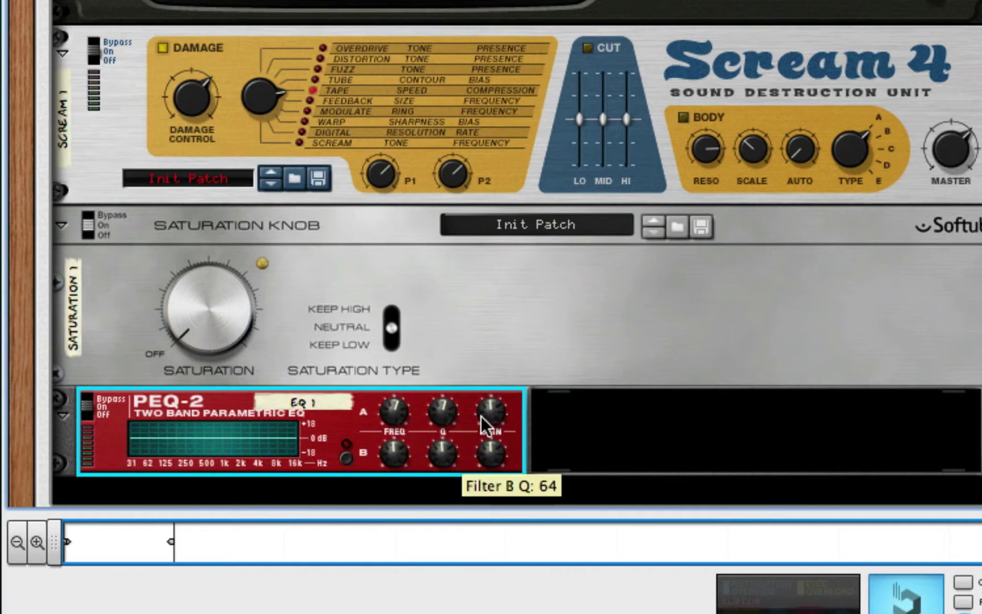
{"action": "left_click_drag", "start_coordinate": [481, 423], "coordinate": [489, 411]}
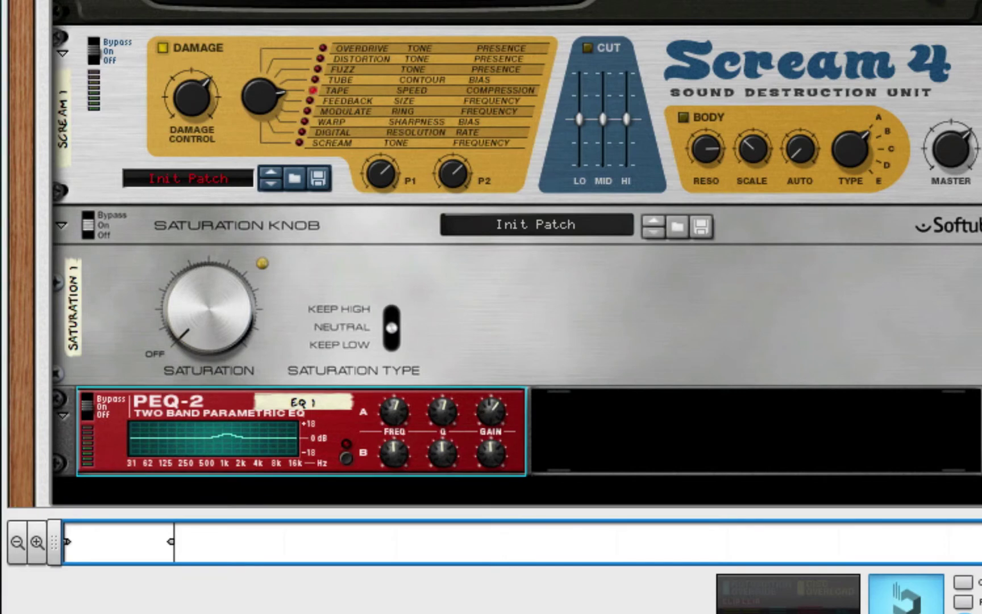
{"action": "key", "text": "Delete"}
Set the Saturation Knob to Keep Low and raise saturation to 3.4
{"action": "left_click", "coordinate": [388, 334]}
{"action": "left_click_drag", "start_coordinate": [389, 334], "coordinate": [369, 352]}
{"action": "left_click_drag", "start_coordinate": [234, 304], "coordinate": [237, 283]}
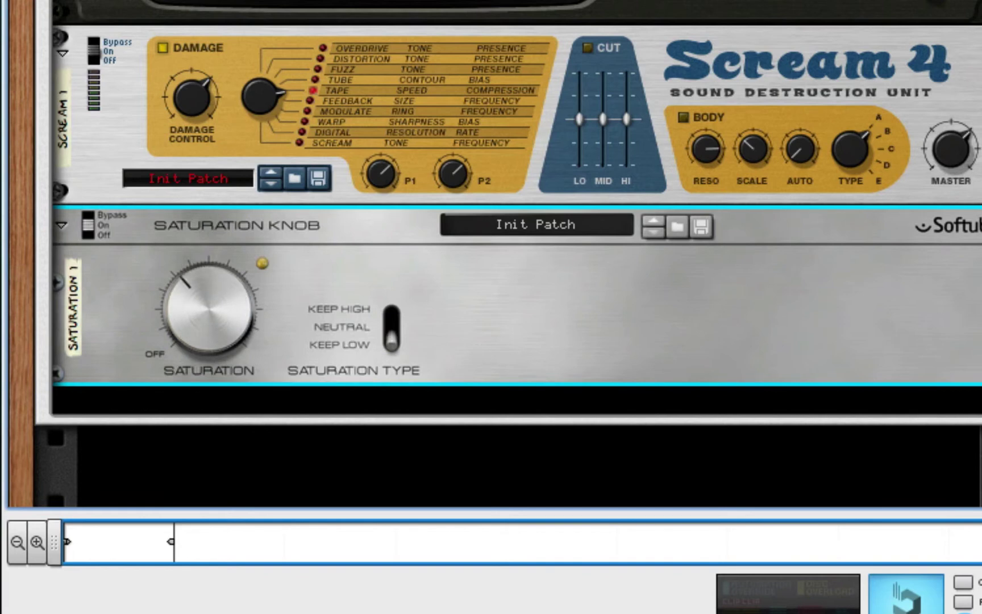
Add an MClass Equalizer and enable Lo Cut, Param 1, Param 2 and Hi Shelf
{"action": "right_click", "coordinate": [828, 314]}
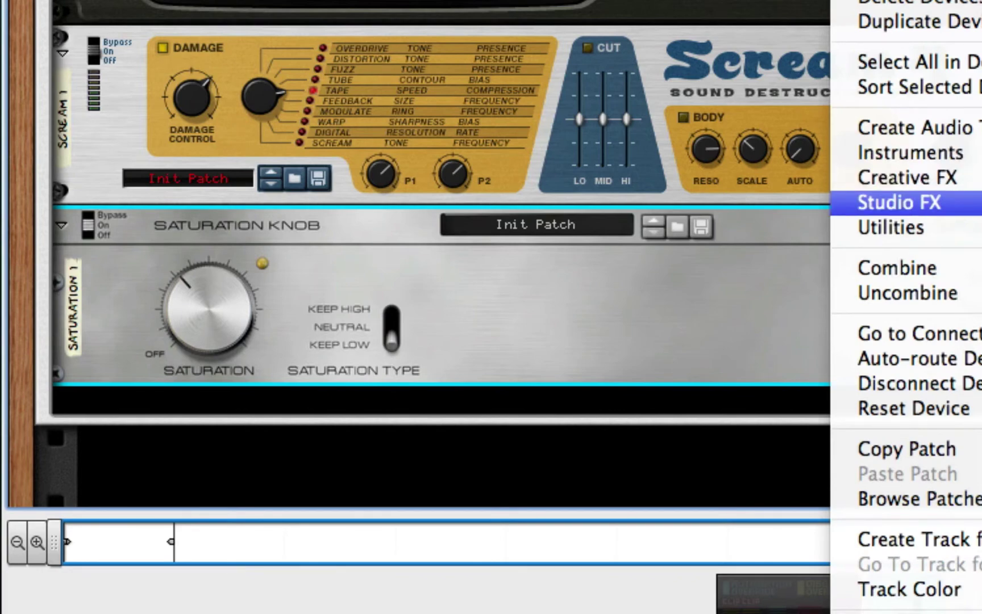
{"action": "left_click", "coordinate": [977, 205]}
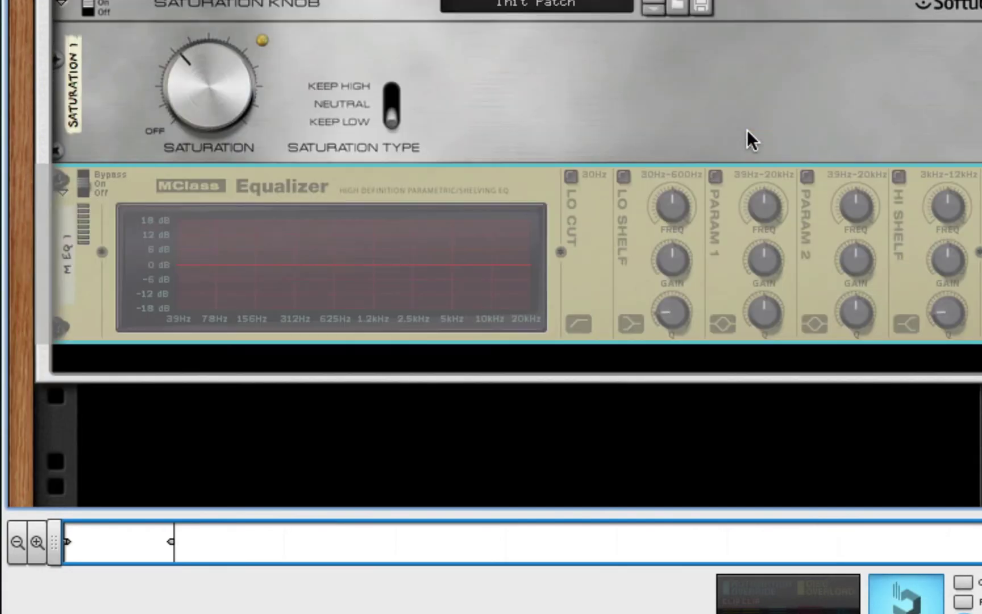
{"action": "left_click", "coordinate": [570, 35]}
{"action": "left_click", "coordinate": [715, 37]}
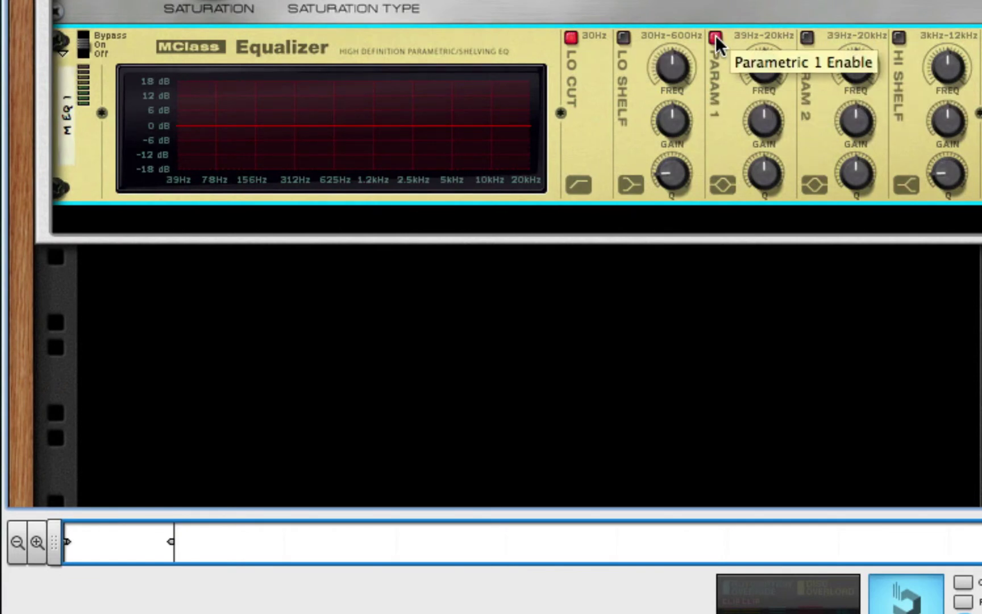
{"action": "left_click", "coordinate": [807, 37]}
{"action": "left_click", "coordinate": [898, 35]}
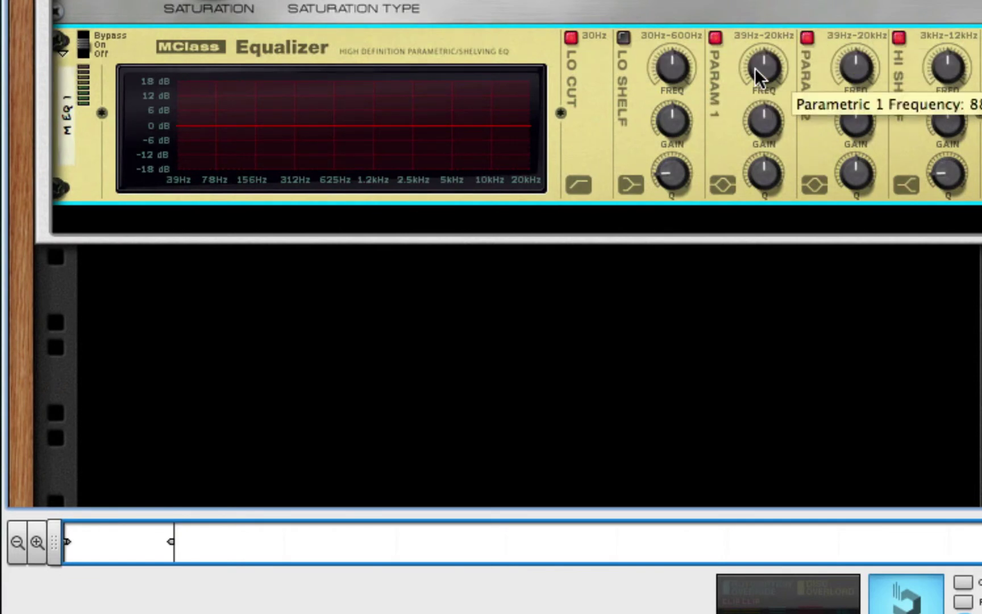
Cut a narrow -18.3 dB notch with Param 1, a second notch with Param 2, and lift the high shelf
{"action": "left_click_drag", "start_coordinate": [761, 70], "coordinate": [761, 87]}
{"action": "left_click_drag", "start_coordinate": [750, 139], "coordinate": [747, 276]}
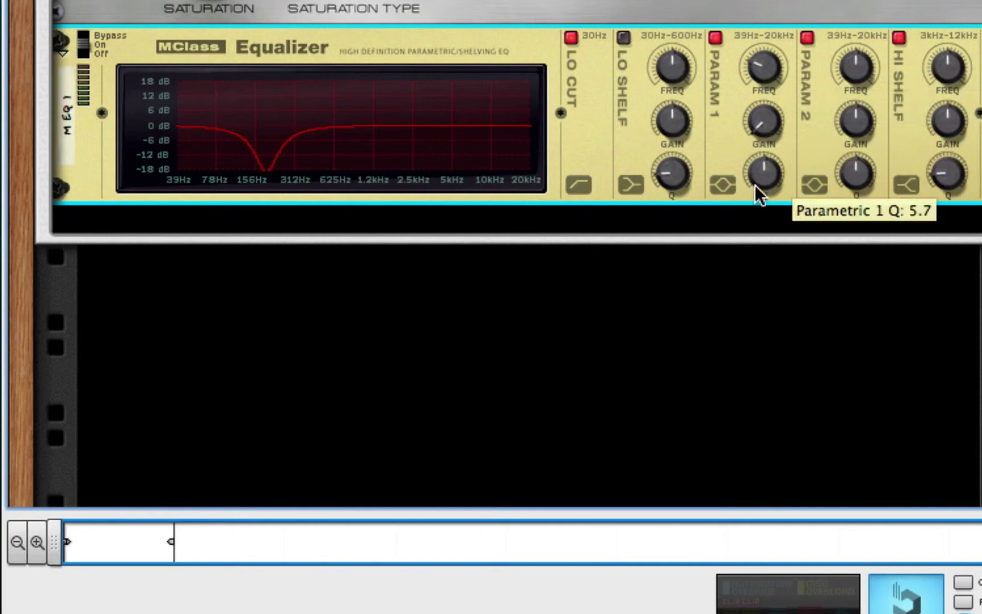
{"action": "left_click_drag", "start_coordinate": [755, 182], "coordinate": [755, 142]}
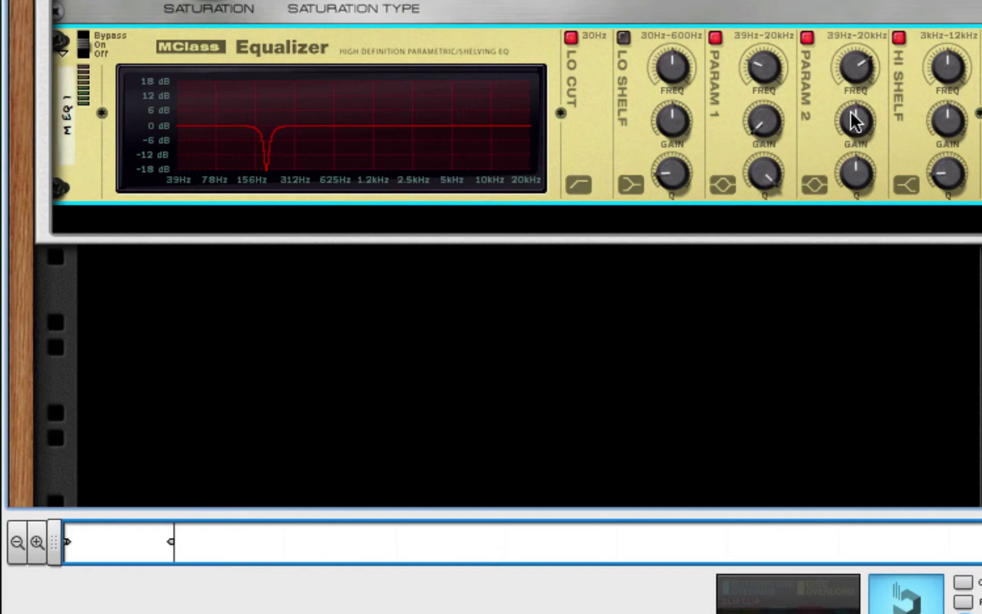
{"action": "left_click_drag", "start_coordinate": [850, 113], "coordinate": [859, 139]}
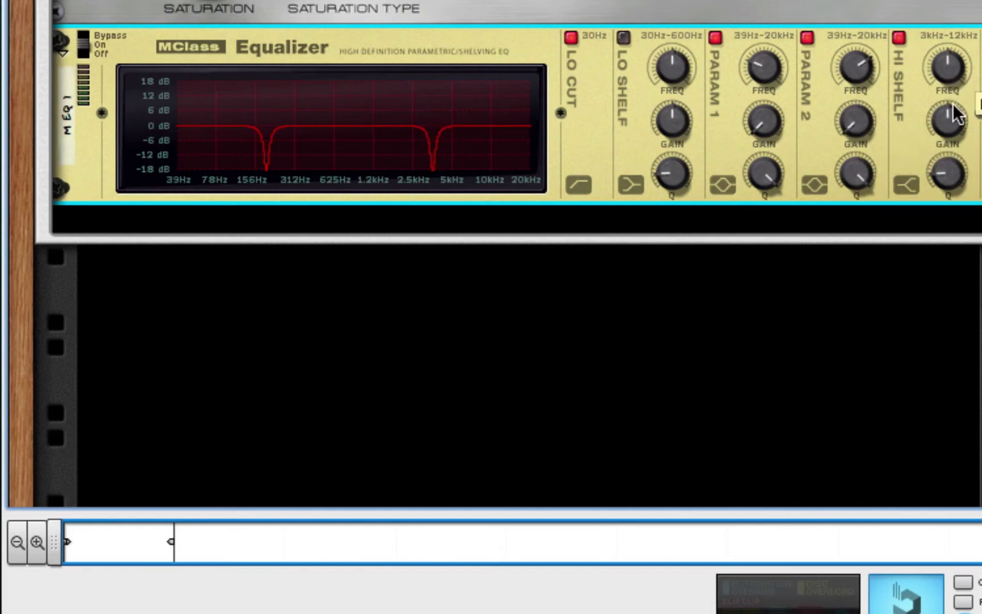
{"action": "left_click_drag", "start_coordinate": [949, 123], "coordinate": [957, 137]}
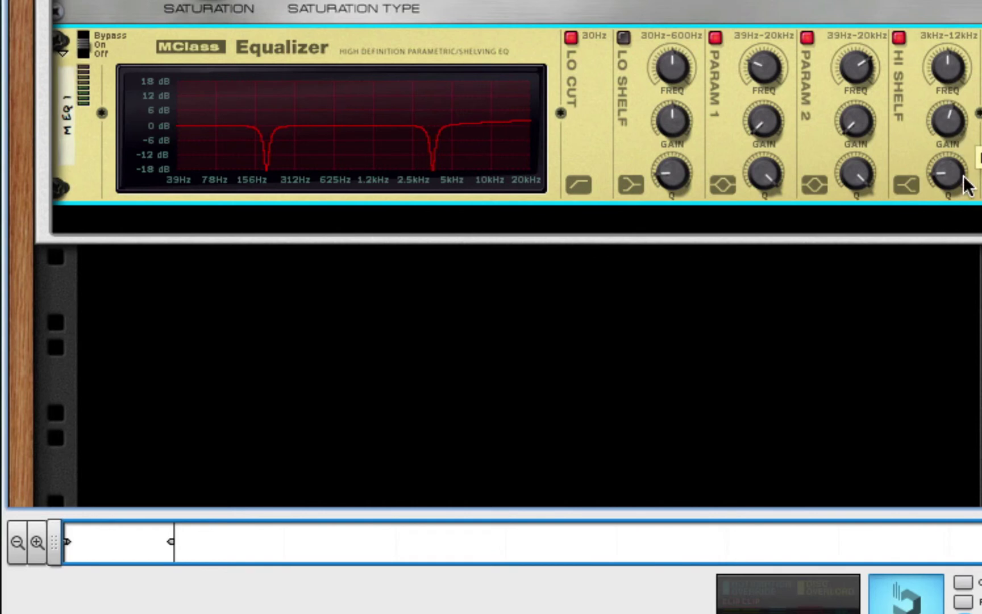
{"action": "left_click_drag", "start_coordinate": [959, 183], "coordinate": [960, 159]}
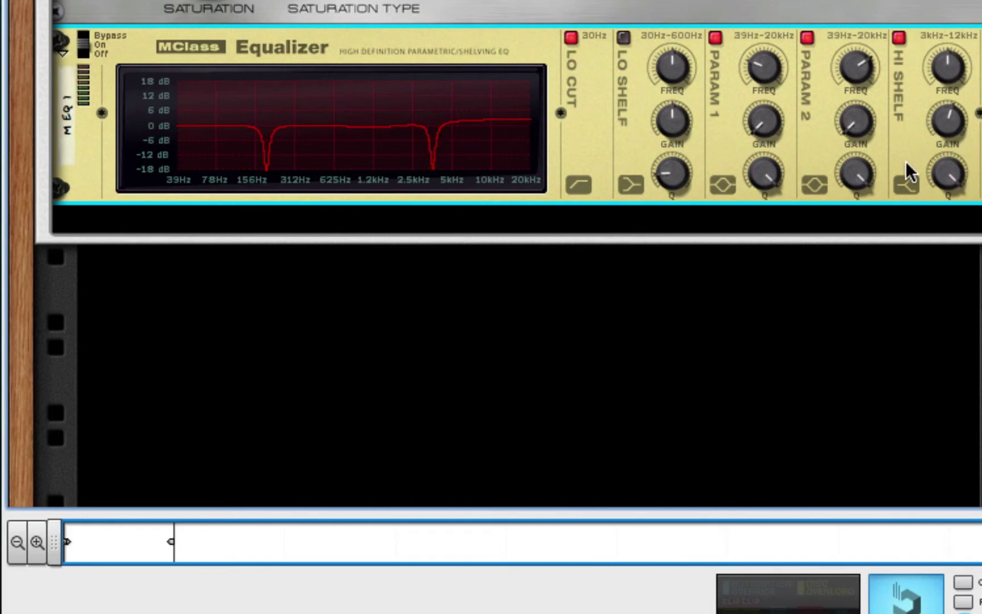
Insert an MClass Maximizer with Limiter off, Release Auto, and Soft Clip on at Amount 127
{"action": "right_click", "coordinate": [801, 200]}
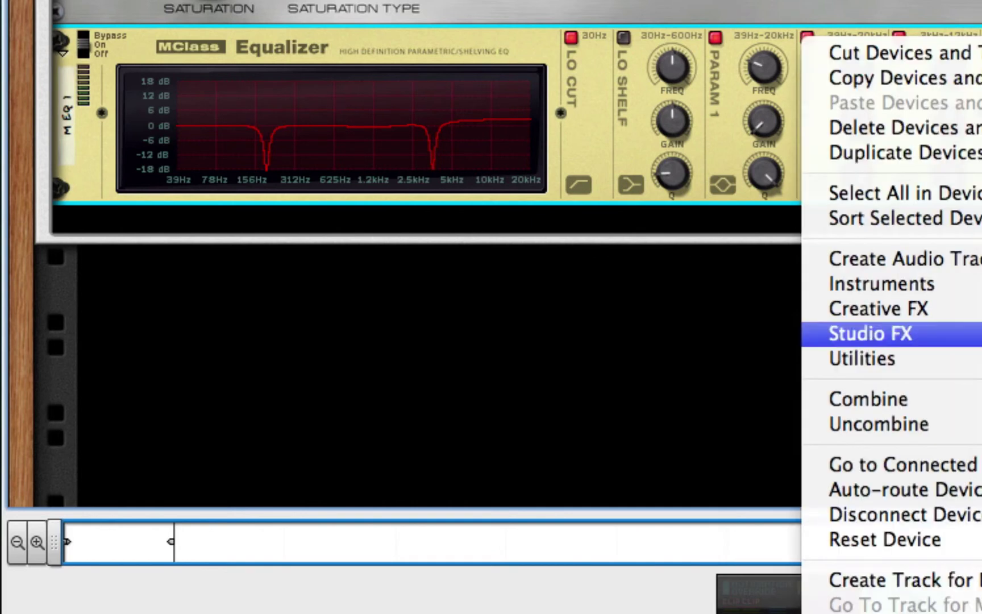
{"action": "left_click", "coordinate": [981, 341]}
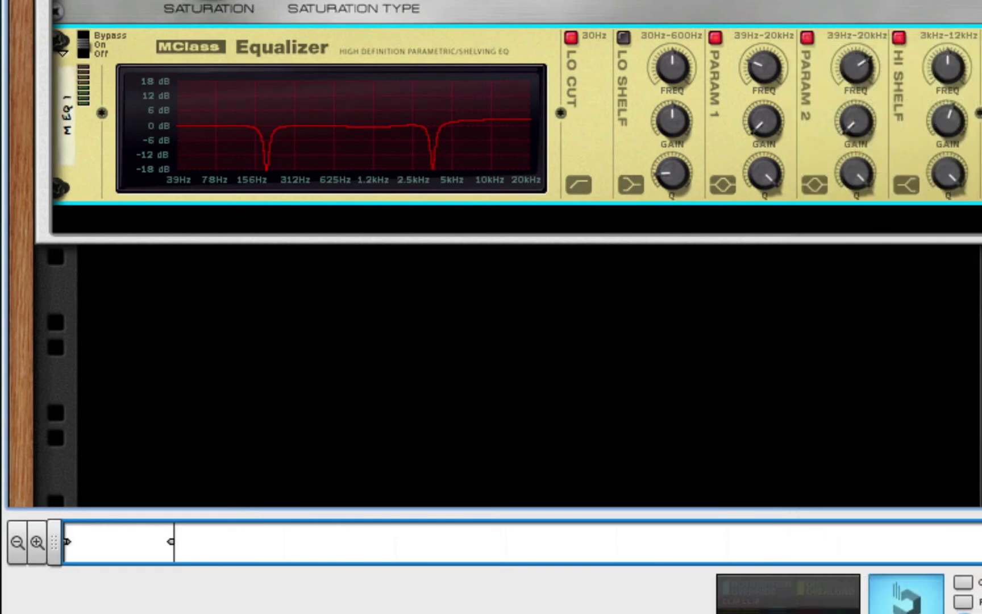
{"action": "left_click", "coordinate": [350, 218]}
{"action": "left_click", "coordinate": [547, 267]}
{"action": "left_click", "coordinate": [658, 219]}
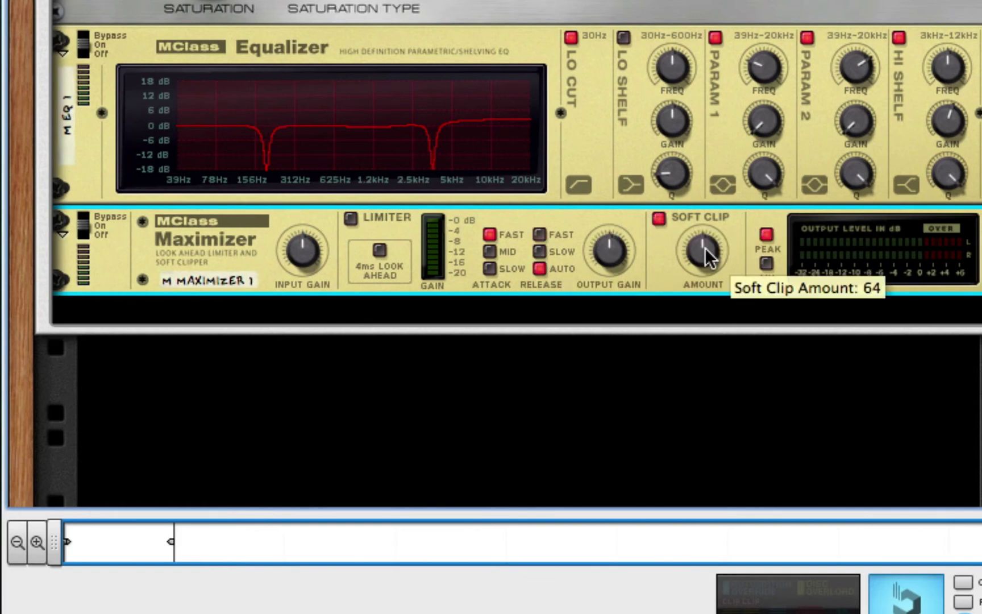
{"action": "left_click_drag", "start_coordinate": [705, 247], "coordinate": [741, 16]}
{"action": "scroll", "coordinate": [778, 9], "scroll_direction": "up", "scroll_amount": 6}
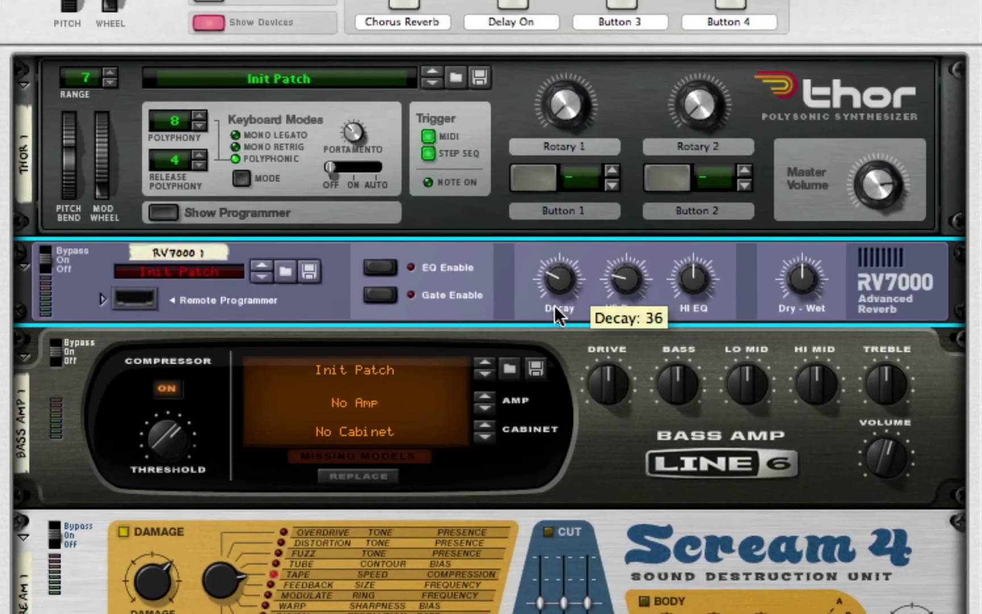
Turn the RV7000's Decay knob down to about 21
{"action": "left_click_drag", "start_coordinate": [554, 305], "coordinate": [550, 315]}
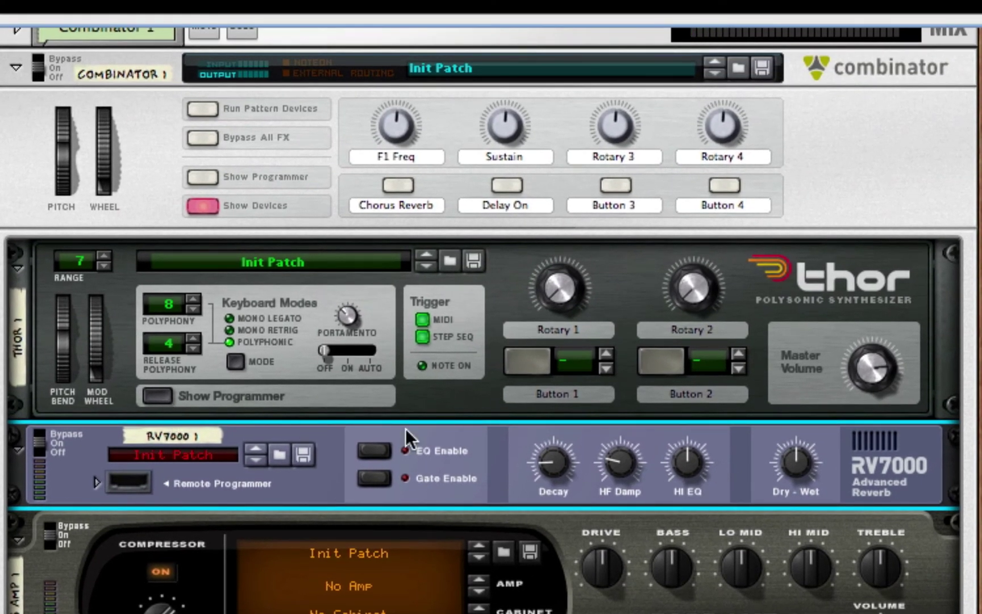
Hide Combinator 1's devices, leaving only the F1 Freq, Sustain, Chorus Reverb and Delay On controls visible
{"action": "scroll", "coordinate": [528, 443], "scroll_direction": "up", "scroll_amount": 5}
{"action": "left_click", "coordinate": [205, 430]}
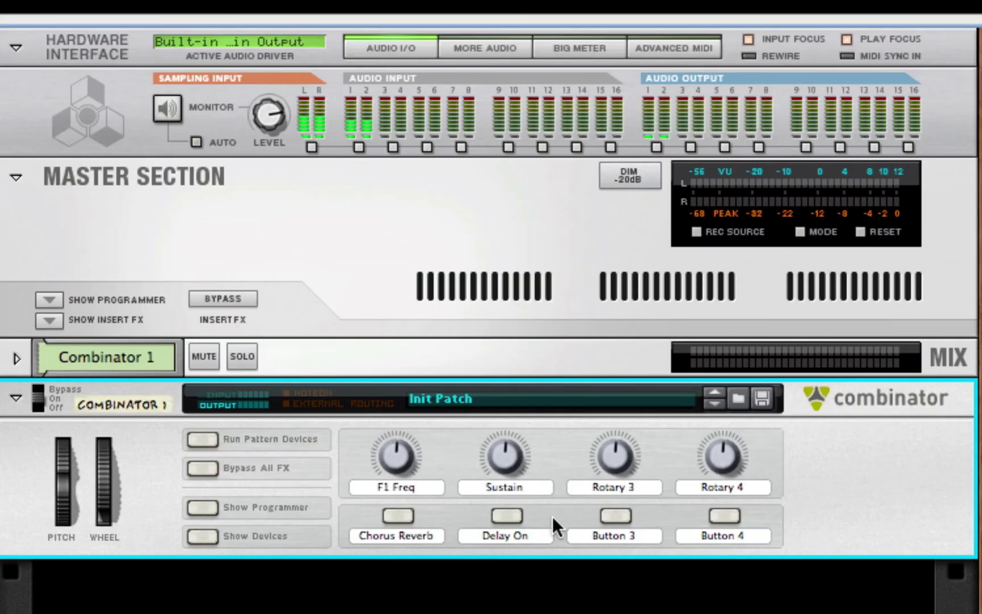